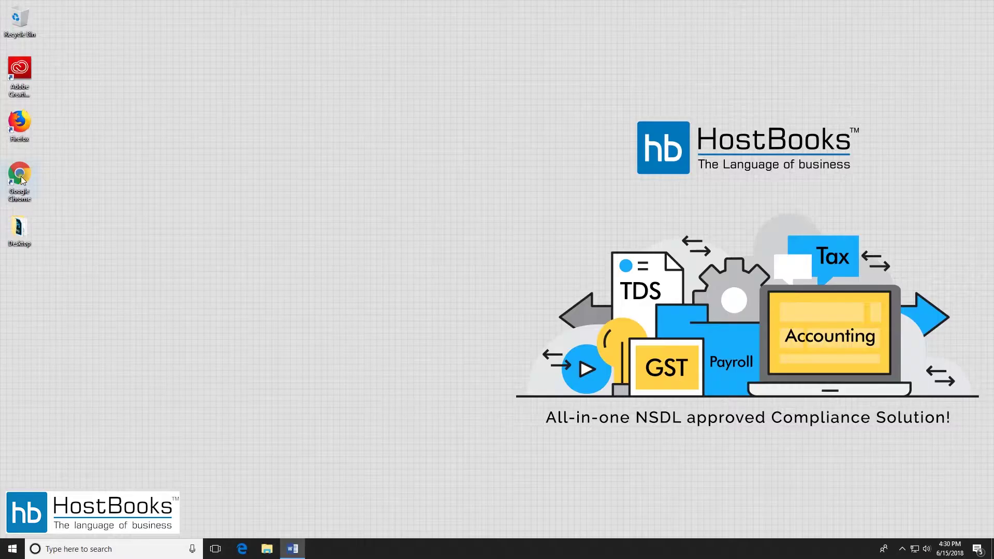
pyautogui.doubleClick(23, 128)
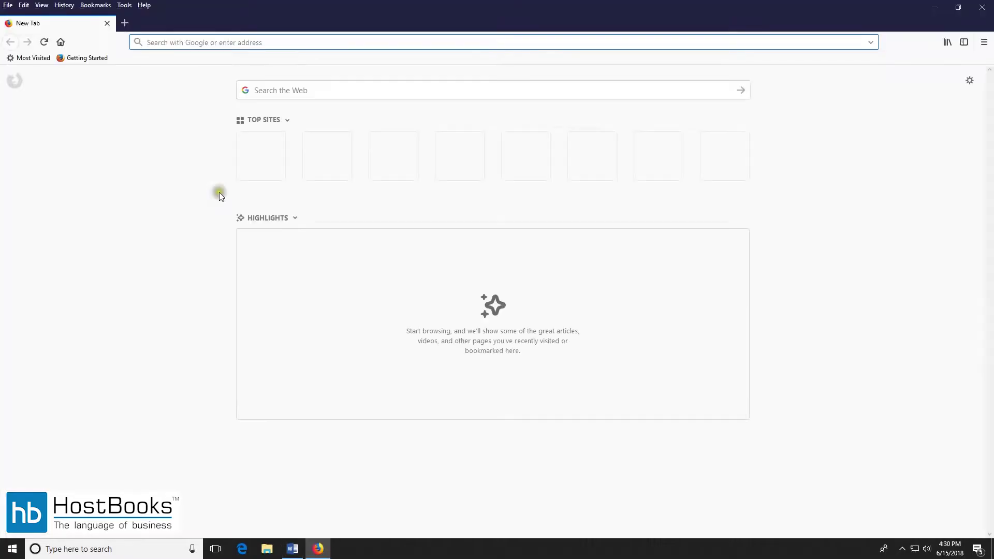
pyautogui.write('www')
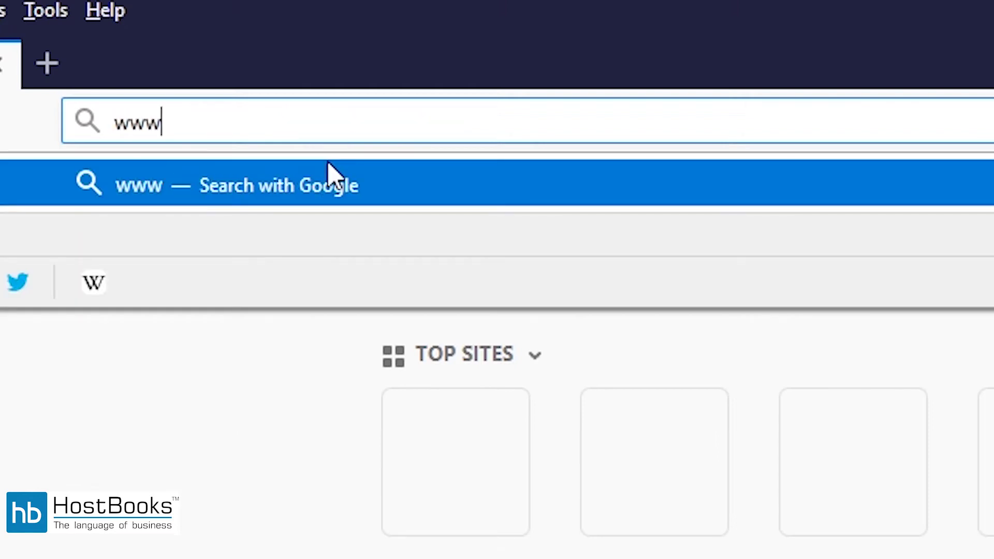
pyautogui.write('.host')
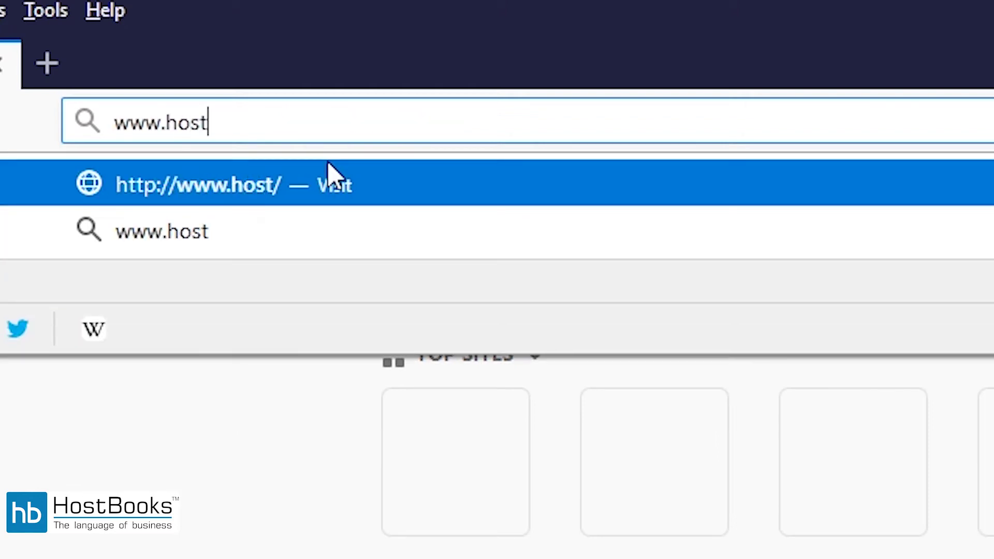
pyautogui.write('books.com')
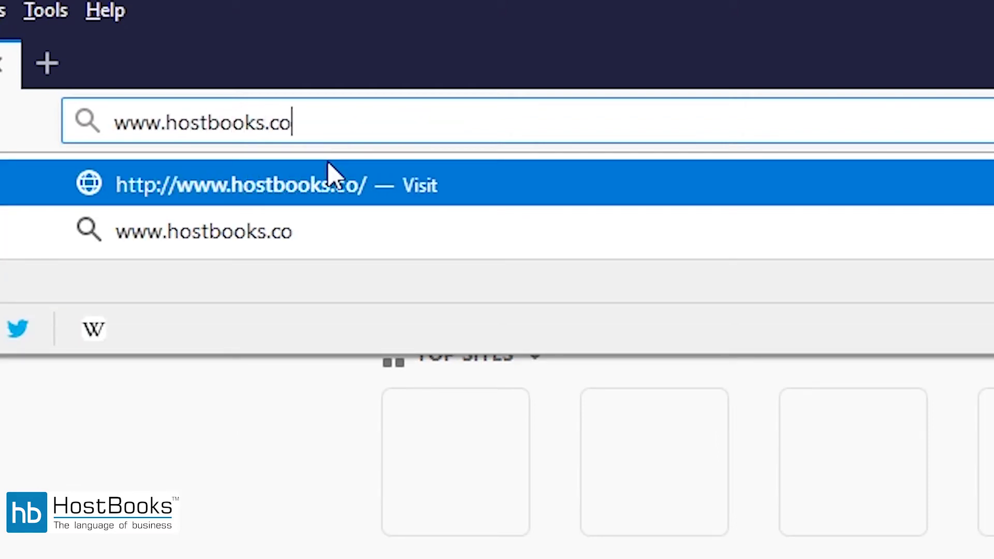
pyautogui.press('Return')
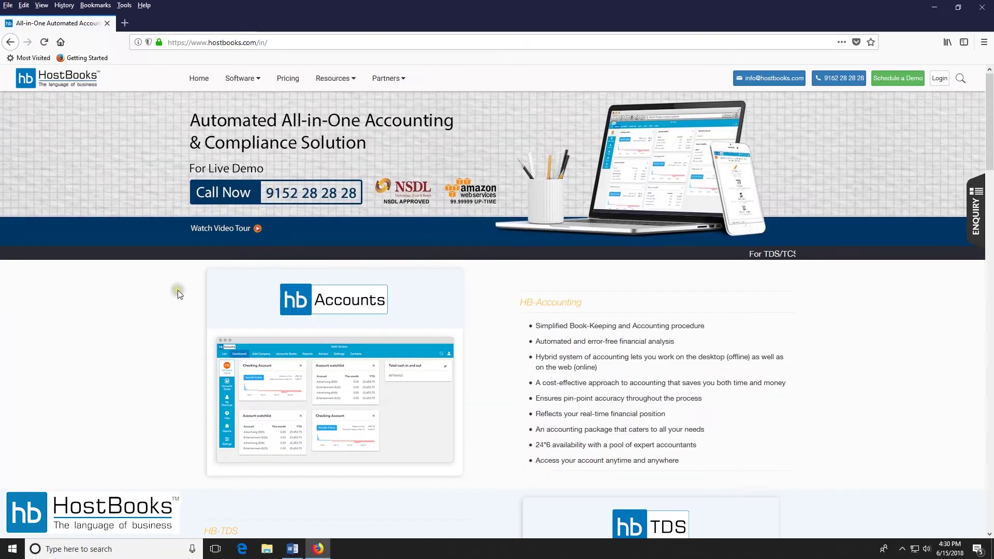
# Go from Software > e-Way Bill to the HB E-Way sign-in page in a new tab.
pyautogui.click(243, 79)
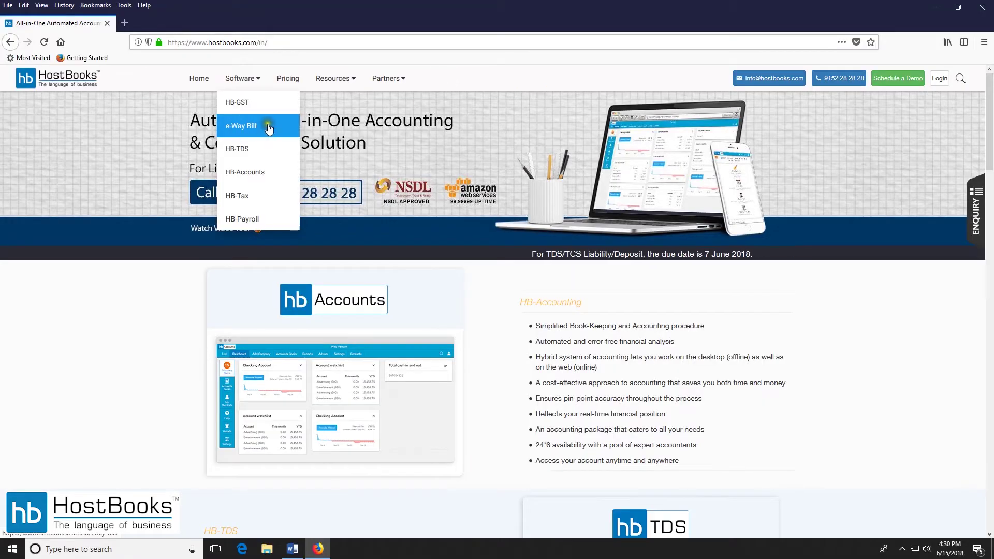
pyautogui.click(255, 128)
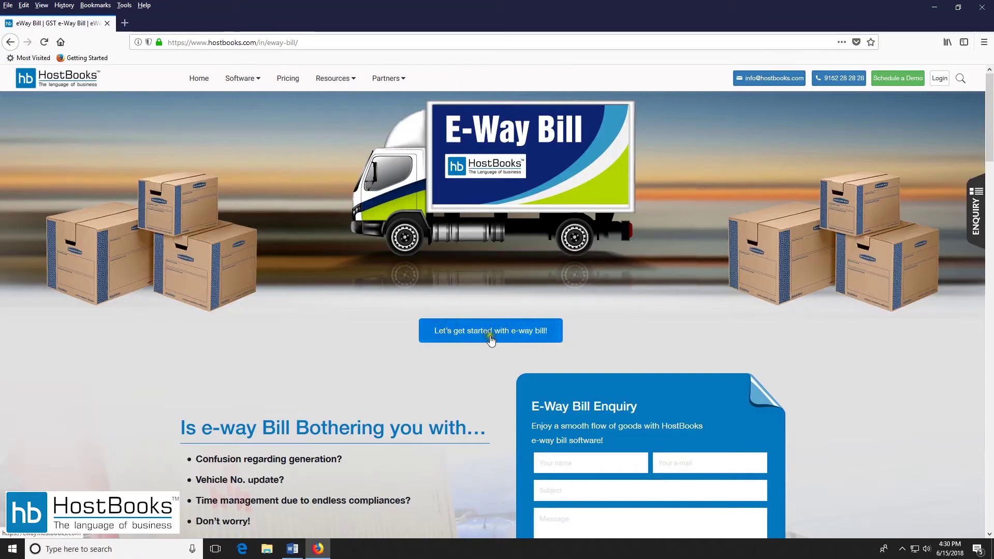
pyautogui.click(528, 339)
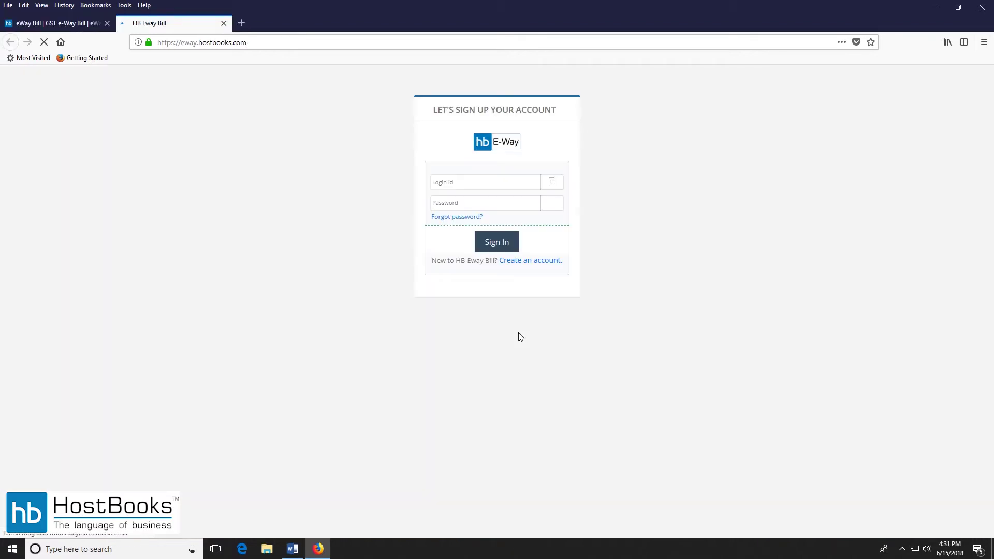
# Sign in with the login id and password, then pick the Gurugram branch for e-way bills.
pyautogui.click(459, 182)
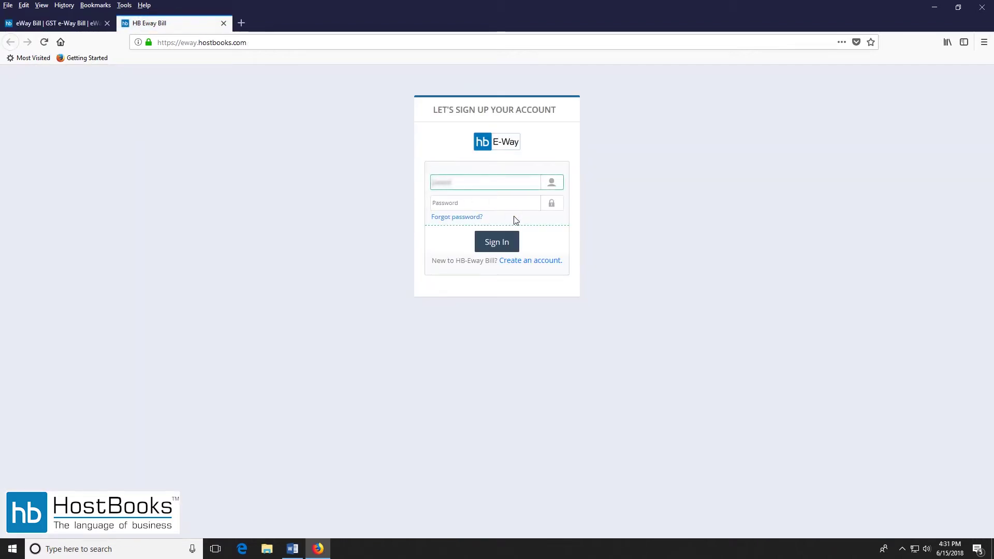
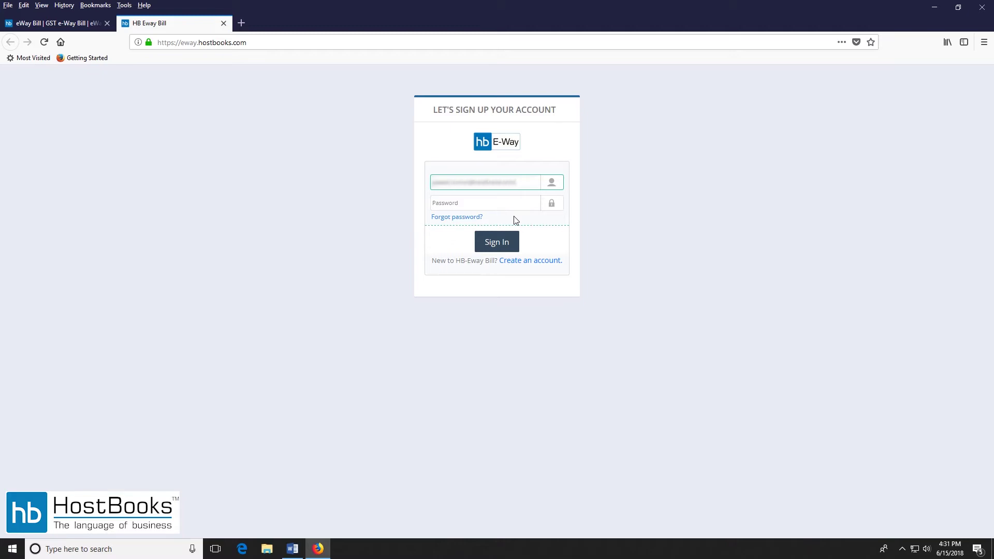
pyautogui.press('Tab')
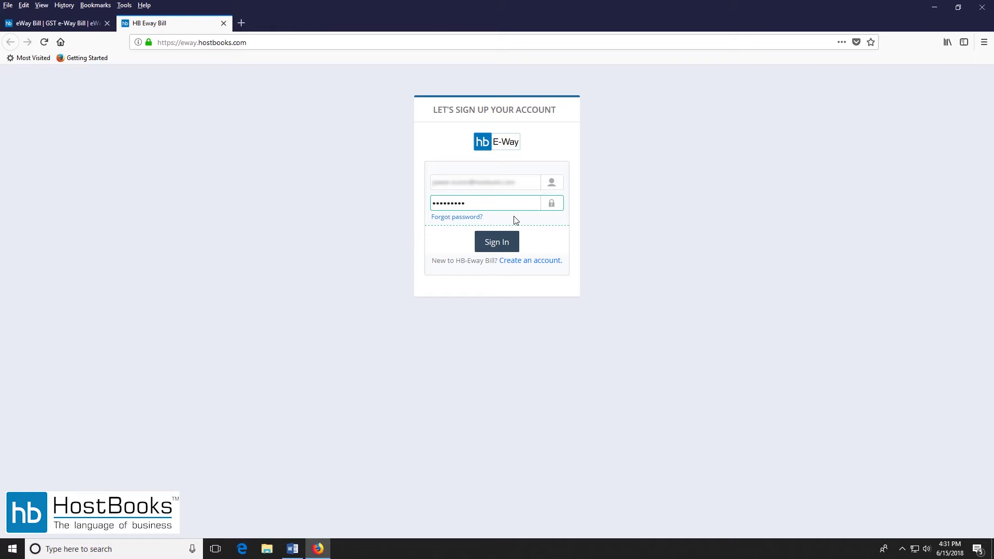
pyautogui.press('Return')
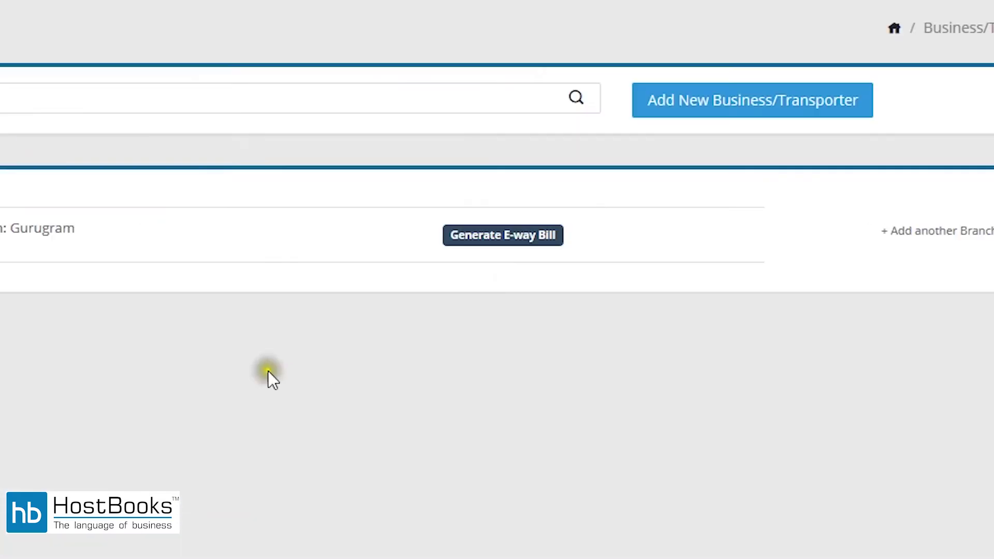
pyautogui.click(513, 237)
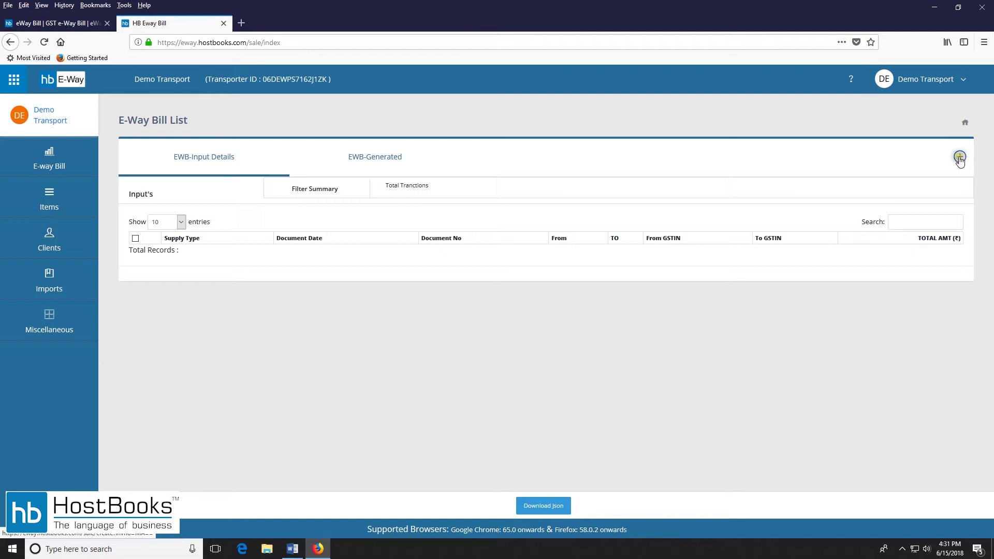
# Start a new e-way bill with Generate E-way Bill for the Gurugram branch.
pyautogui.click(959, 158)
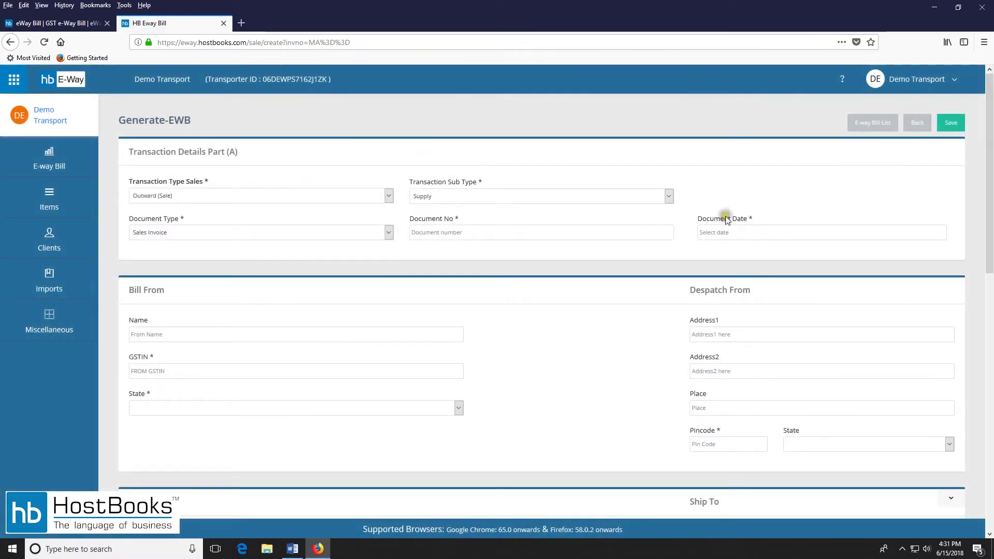
# Keep Outward (Sale), Supply and Sales Invoice, and enter document number 12345.
pyautogui.click(272, 196)
pyautogui.click(272, 196)
pyautogui.click(448, 196)
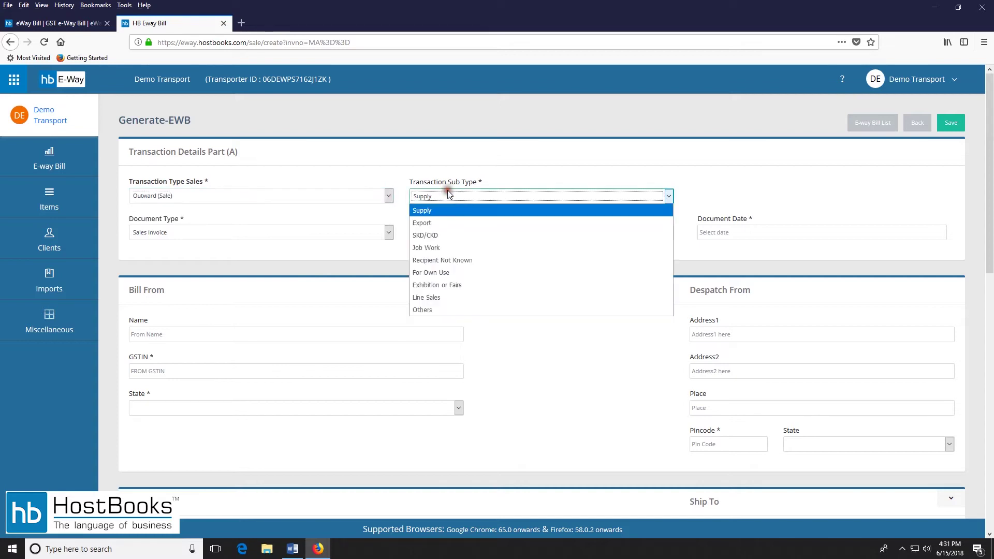
pyautogui.click(445, 204)
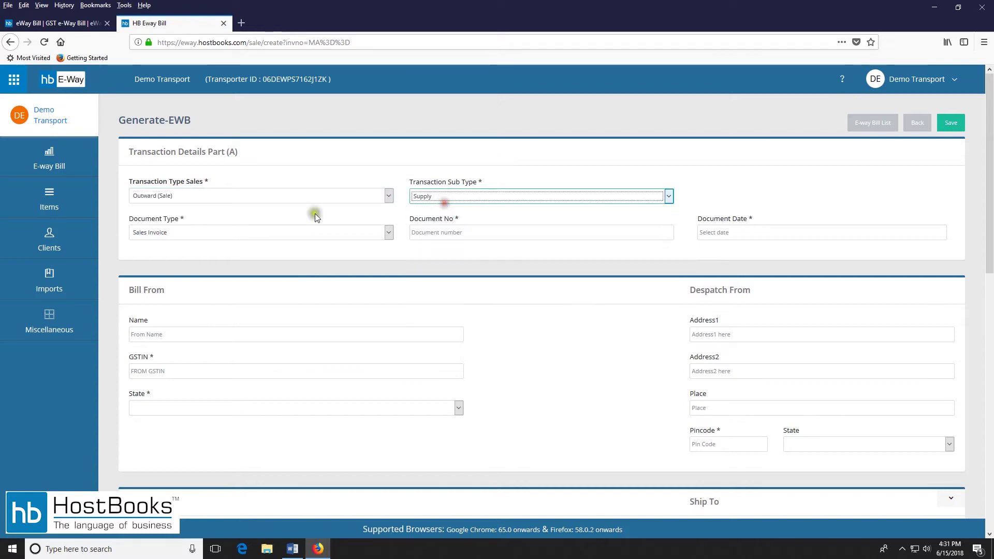
pyautogui.click(226, 229)
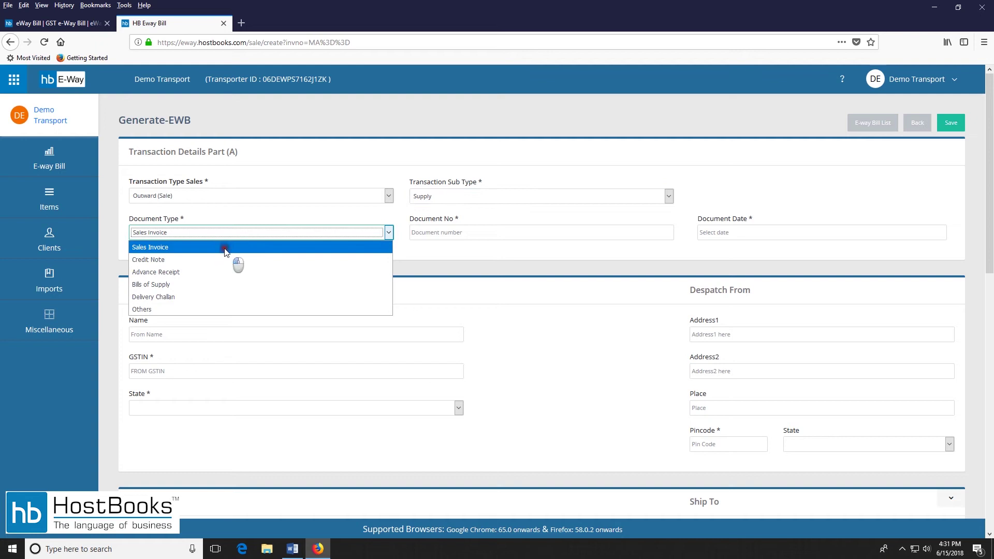
pyautogui.click(226, 247)
pyautogui.click(481, 234)
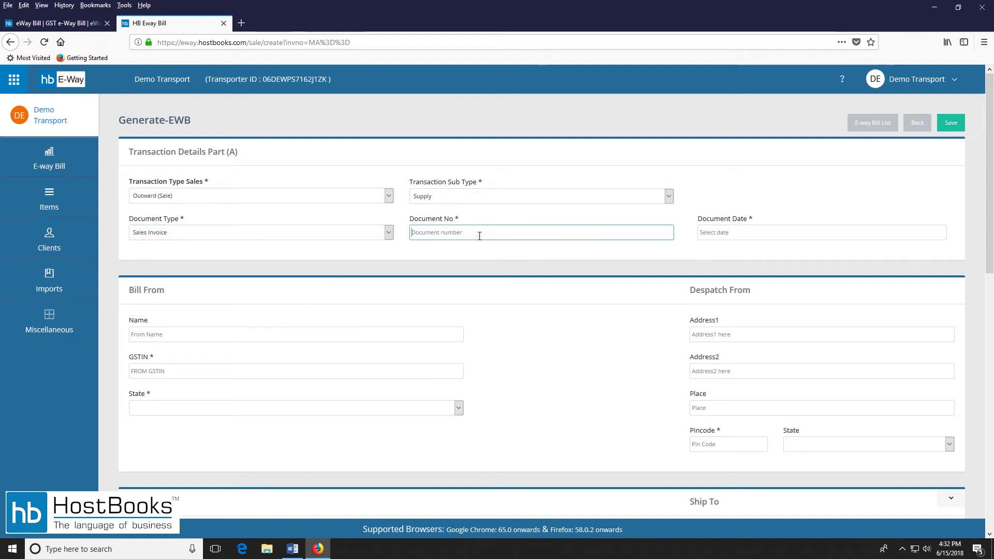
pyautogui.write('12345')
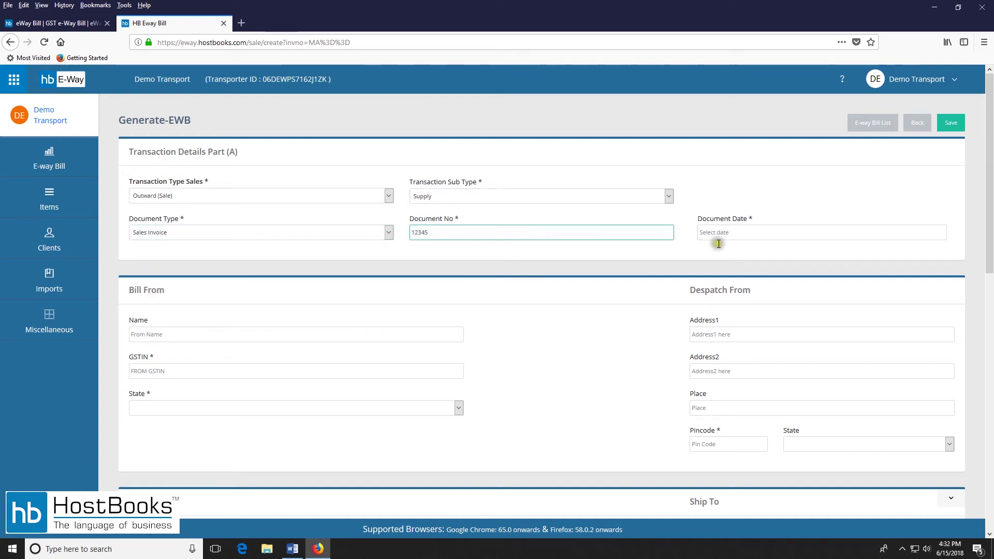
# Date the document 15/06/2018 and add Seller as a new Bill From contact.
pyautogui.click(745, 232)
pyautogui.click(792, 316)
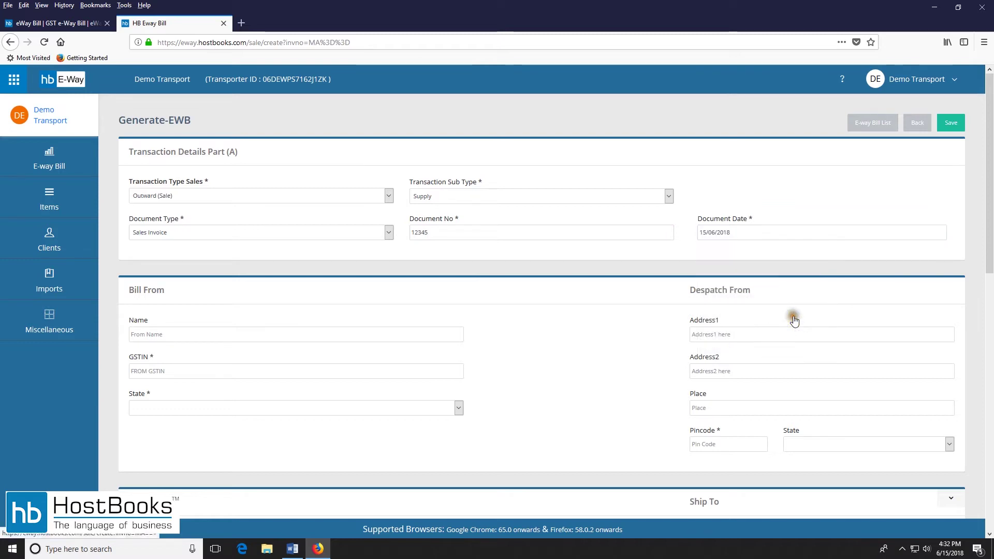
pyautogui.click(224, 337)
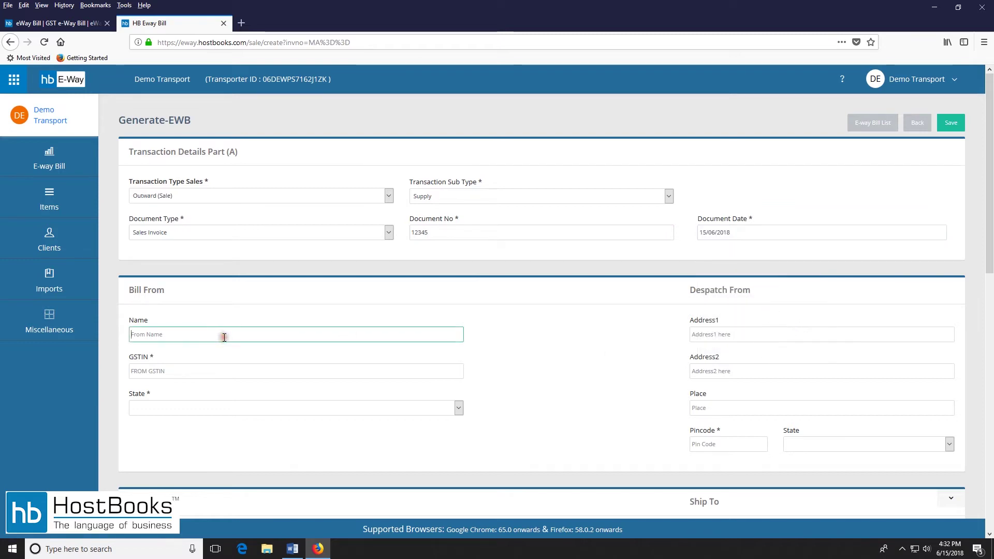
pyautogui.write('Seller')
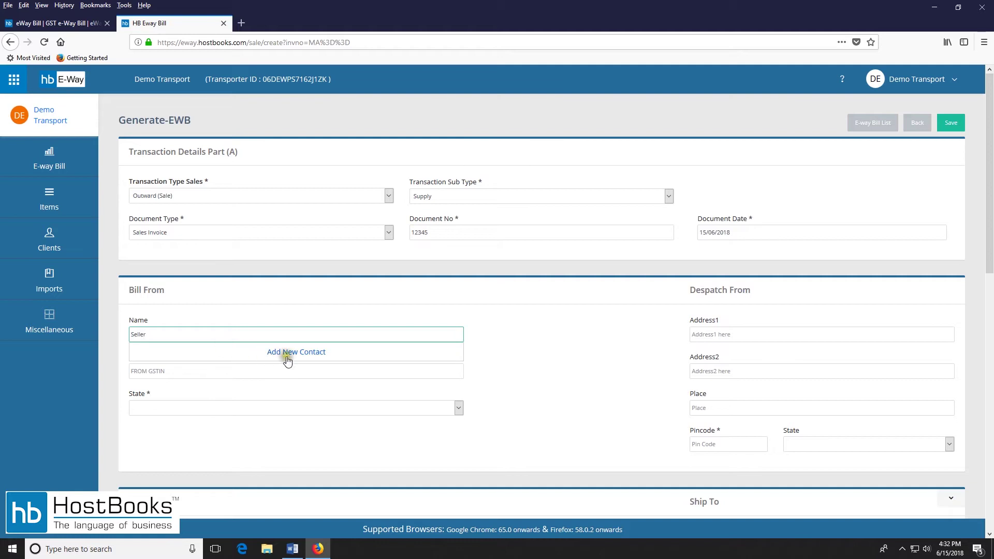
pyautogui.click(285, 354)
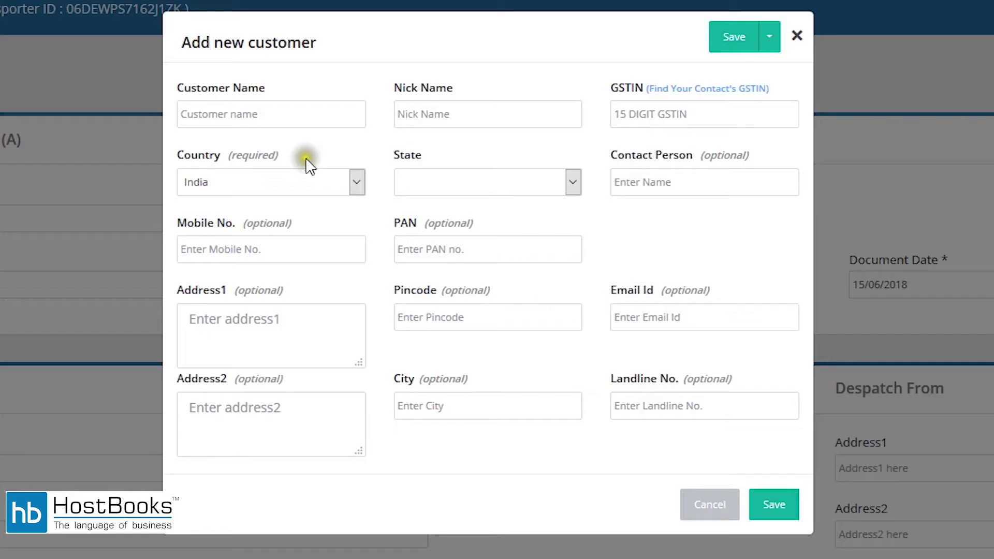
pyautogui.click(298, 120)
# Name the new customer Seller with GSTIN URP and state Delhi.
pyautogui.write('Seller')
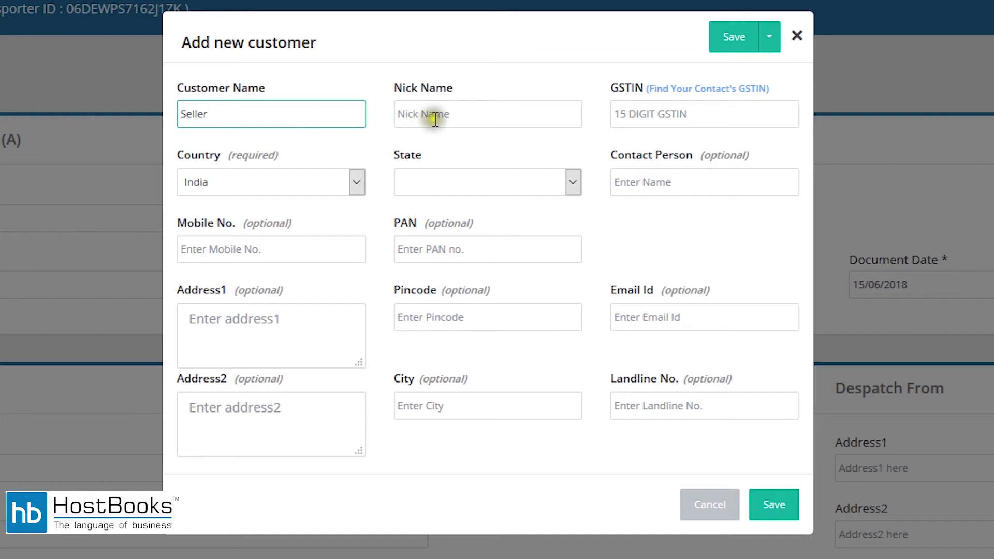
pyautogui.click(710, 110)
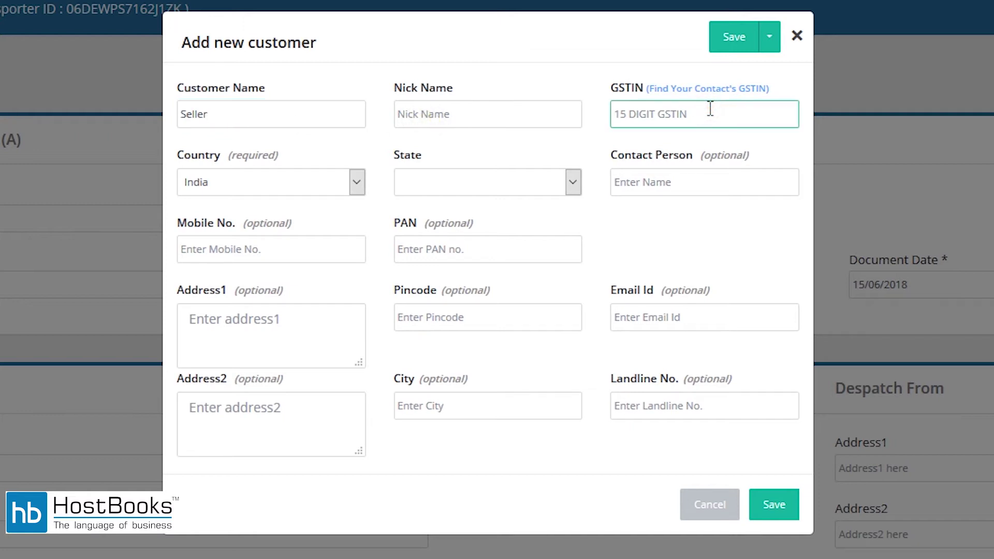
pyautogui.write('URP')
pyautogui.click(500, 182)
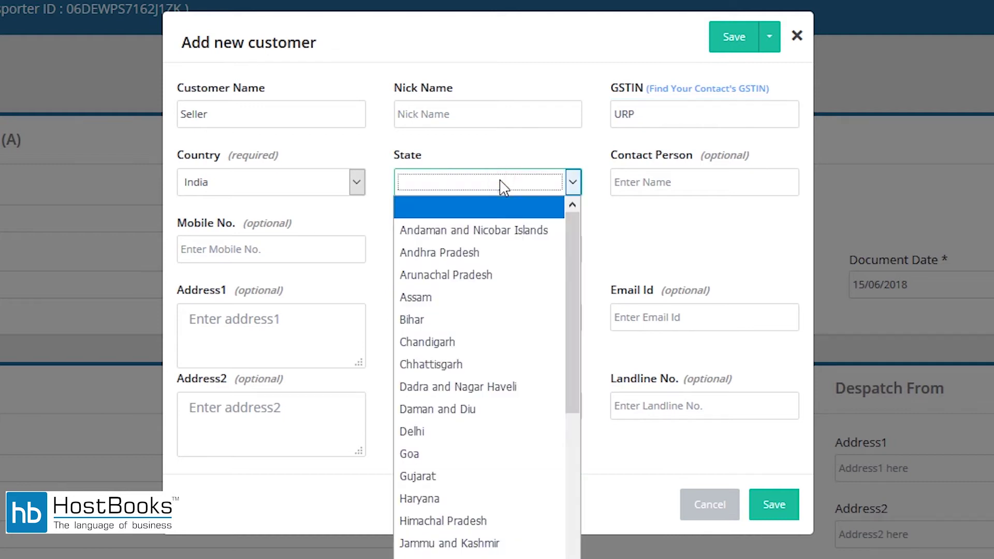
pyautogui.write('de')
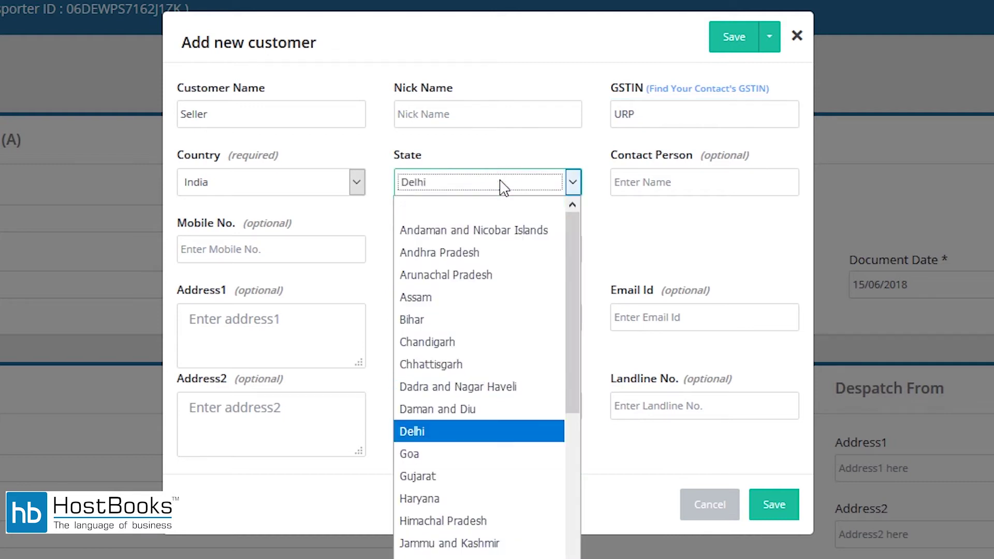
pyautogui.press('Return')
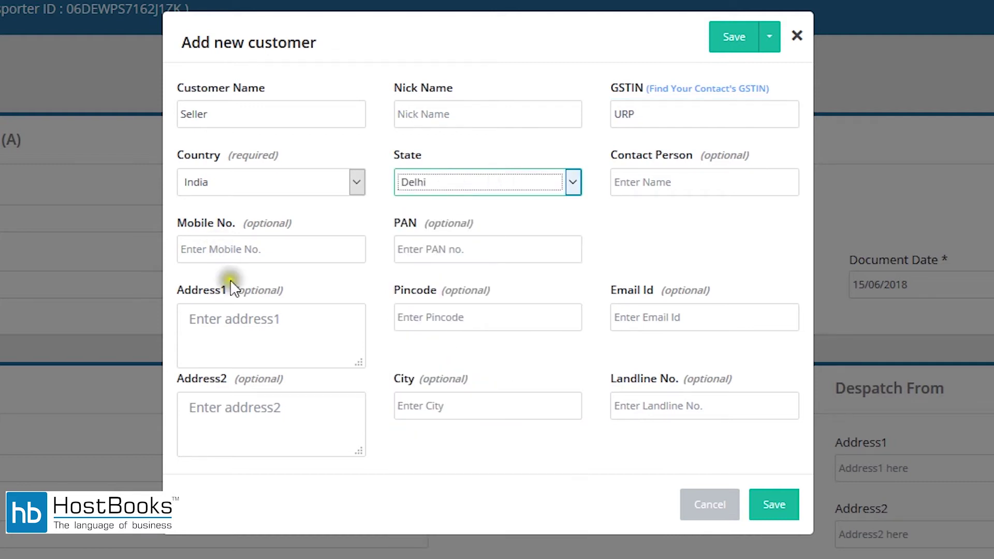
# Enter address Delhi, pincode 110001 and city Delhi, then save the Seller customer.
pyautogui.click(278, 319)
pyautogui.write('Delhi')
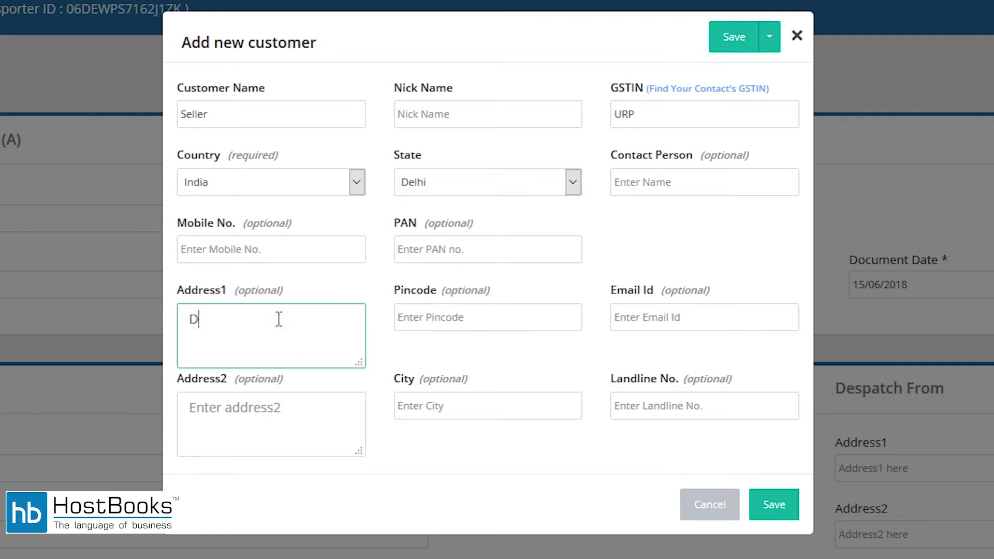
pyautogui.click(472, 319)
pyautogui.write('110001')
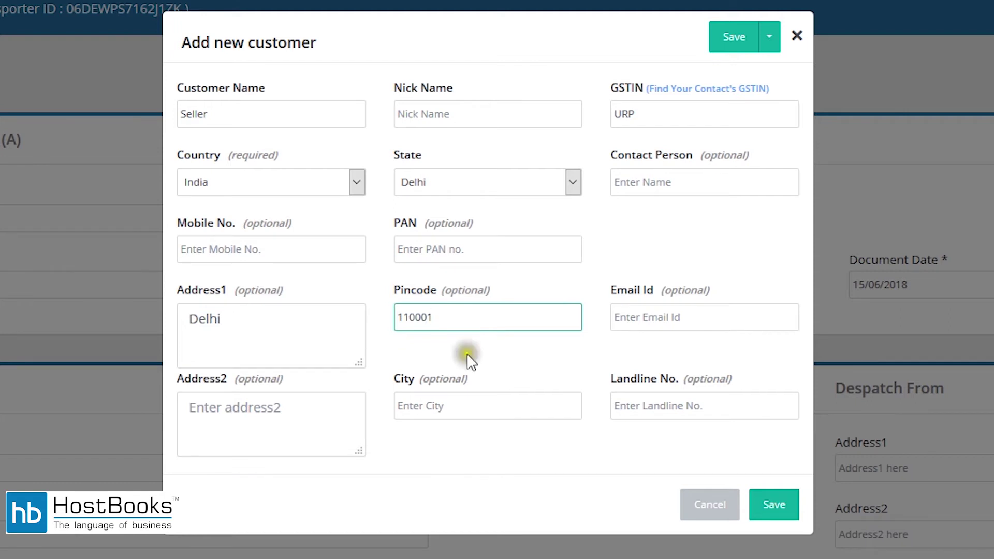
pyautogui.click(458, 408)
pyautogui.write('Delhi')
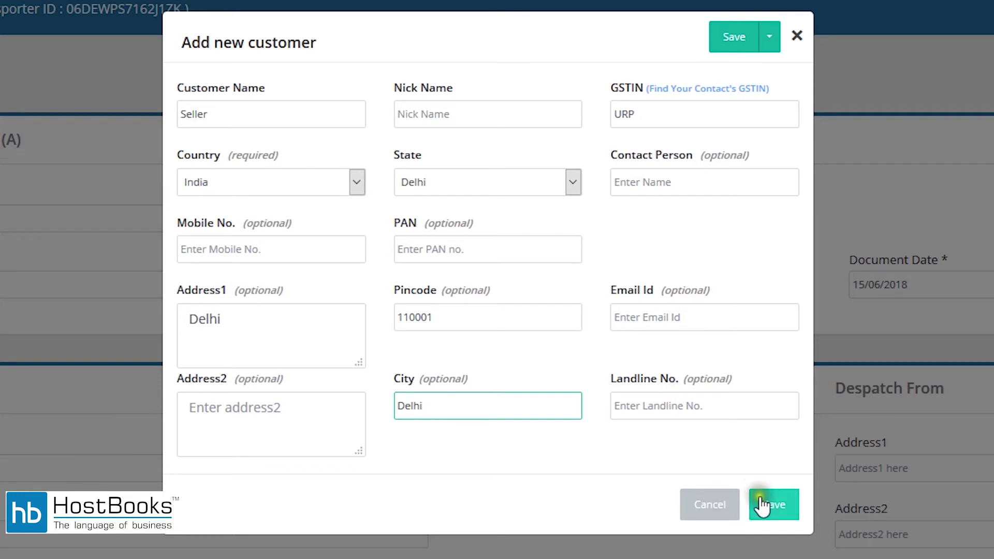
pyautogui.click(759, 504)
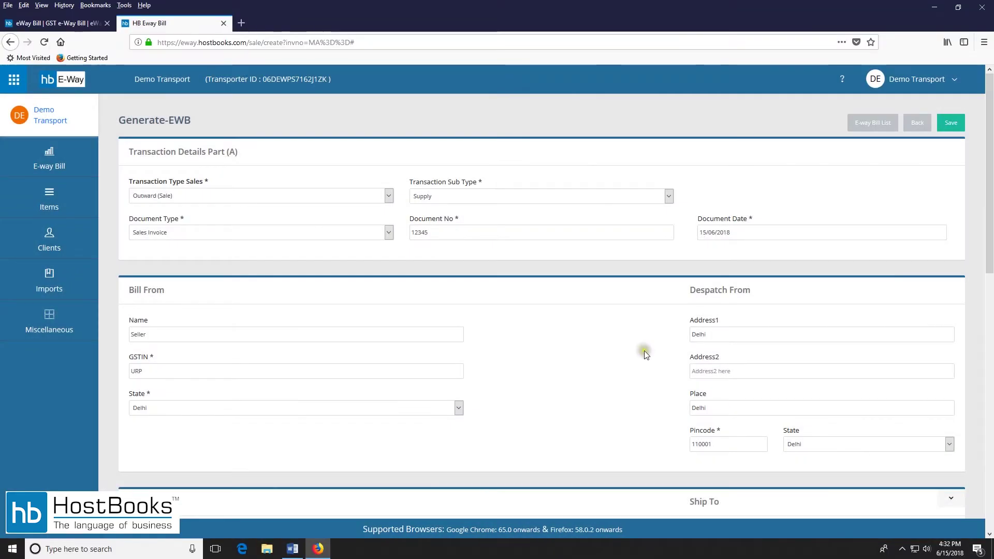
# Add Buyer as a new Bill To contact with GSTIN URP and state Chandigarh.
pyautogui.scroll(-6, 542, 233)
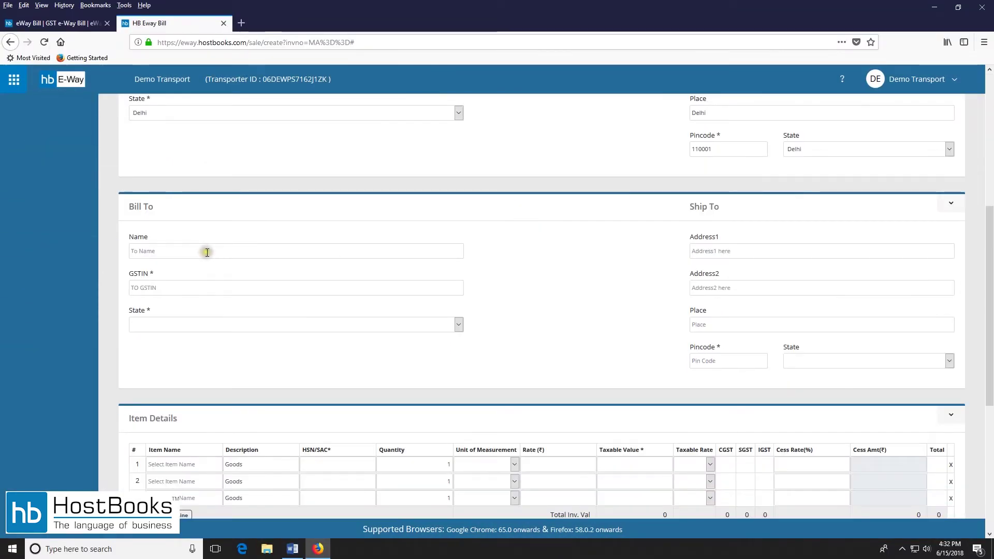
pyautogui.click(221, 250)
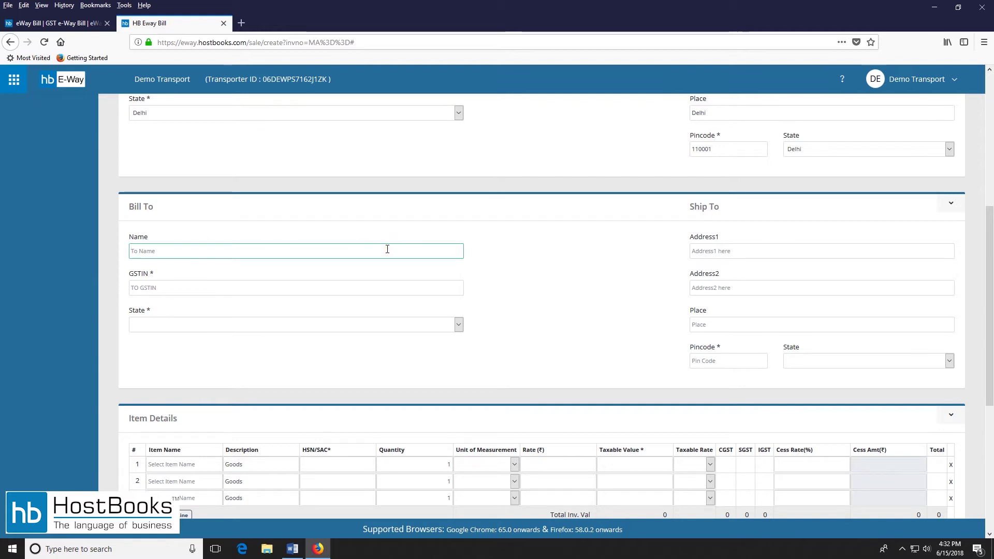
pyautogui.write('bu')
pyautogui.click(330, 314)
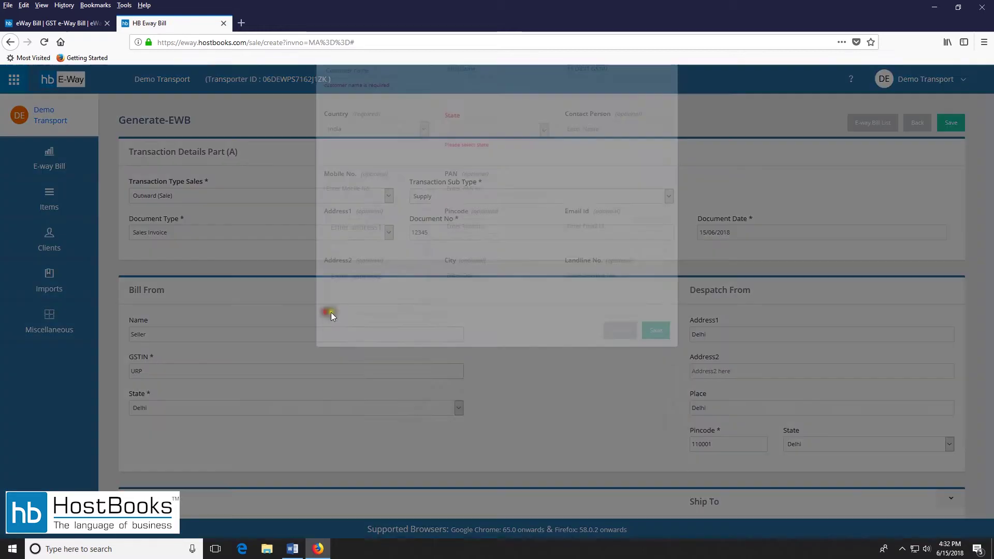
pyautogui.click(386, 135)
pyautogui.write('B')
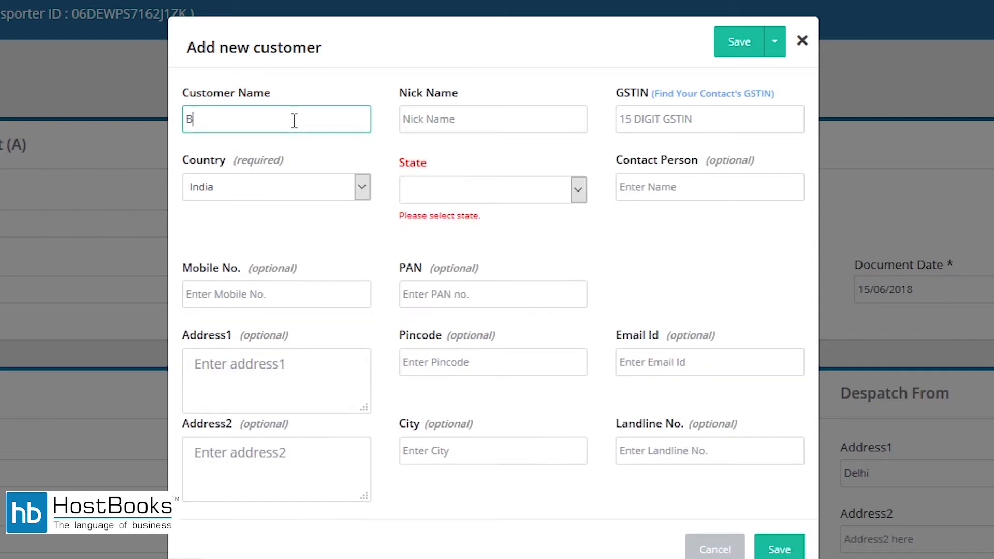
pyautogui.write('uyer')
pyautogui.click(691, 119)
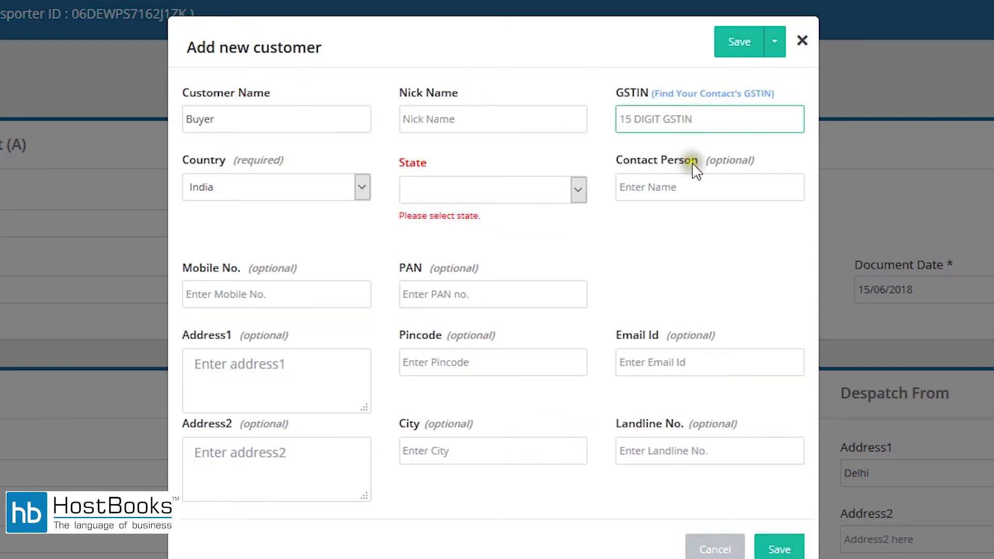
pyautogui.write('URP')
pyautogui.click(489, 196)
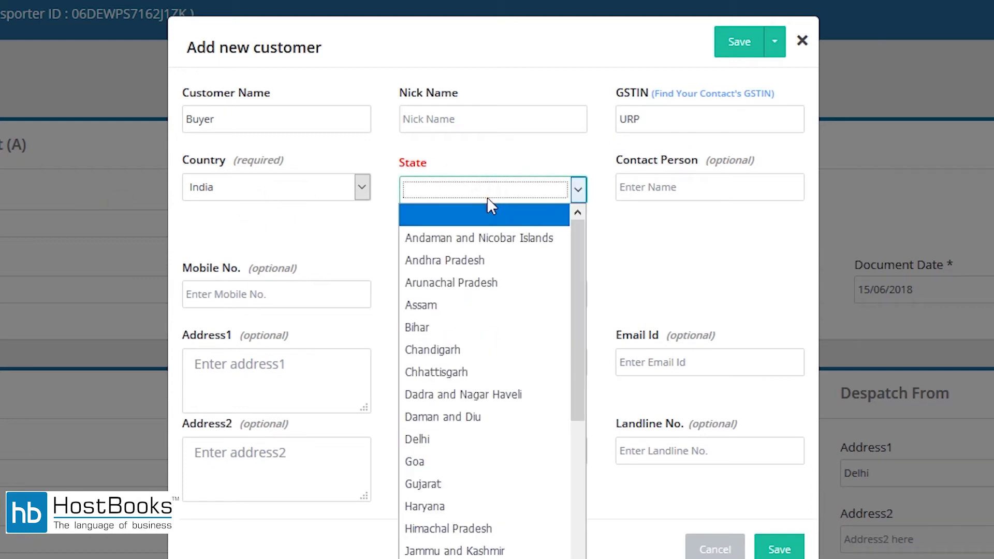
pyautogui.press('c')
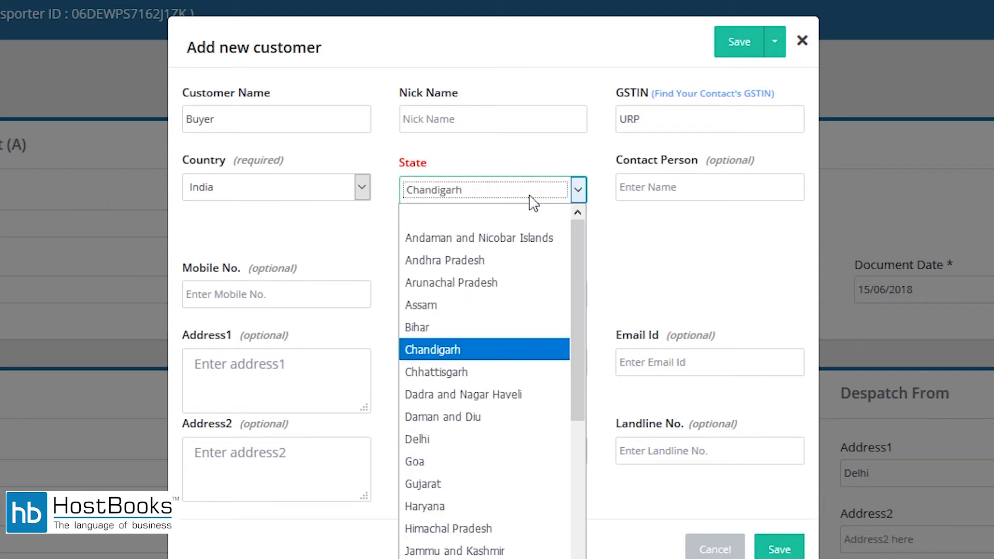
pyautogui.click(472, 356)
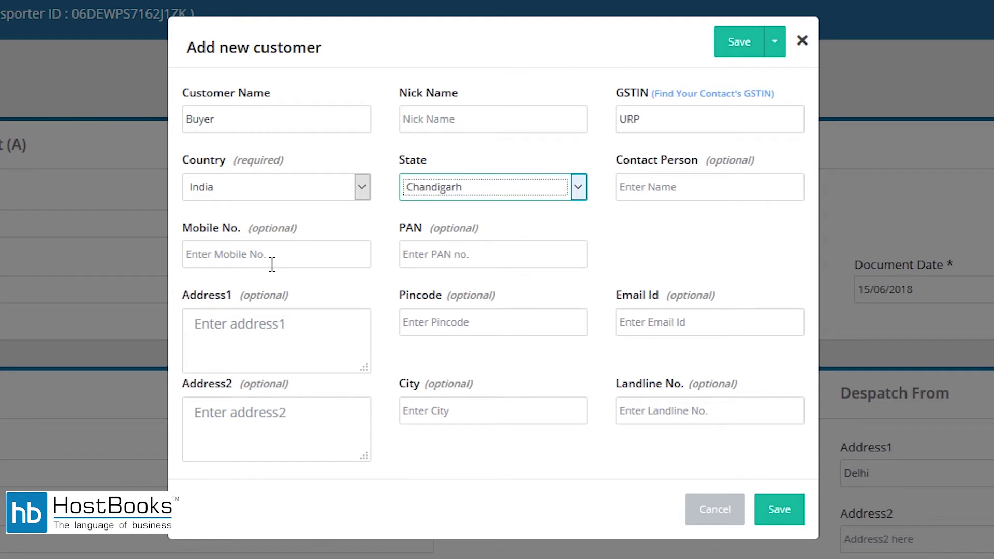
# Enter address Chandigarh, pincode 160001 and city Chandigarh, then save the Buyer customer.
pyautogui.click(266, 320)
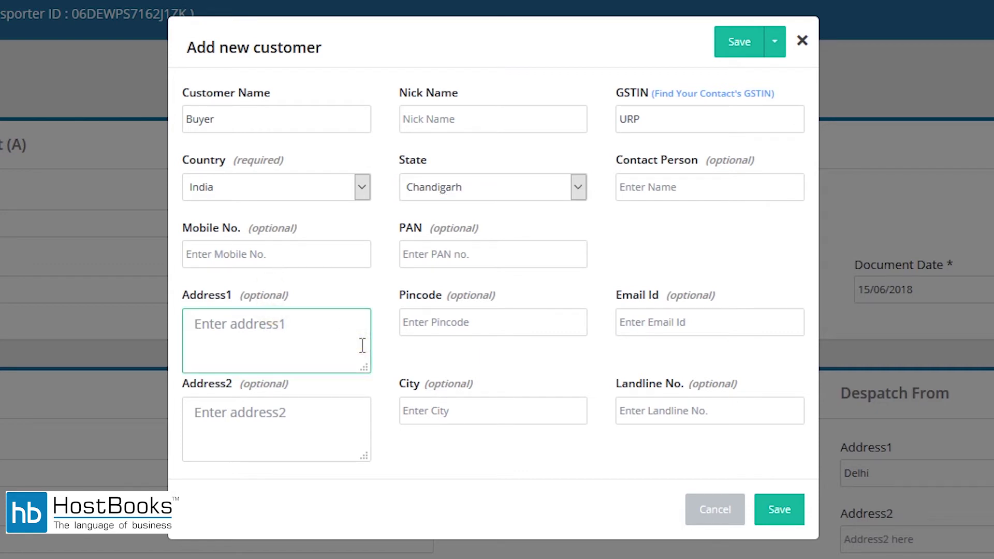
pyautogui.write('Chandigarh')
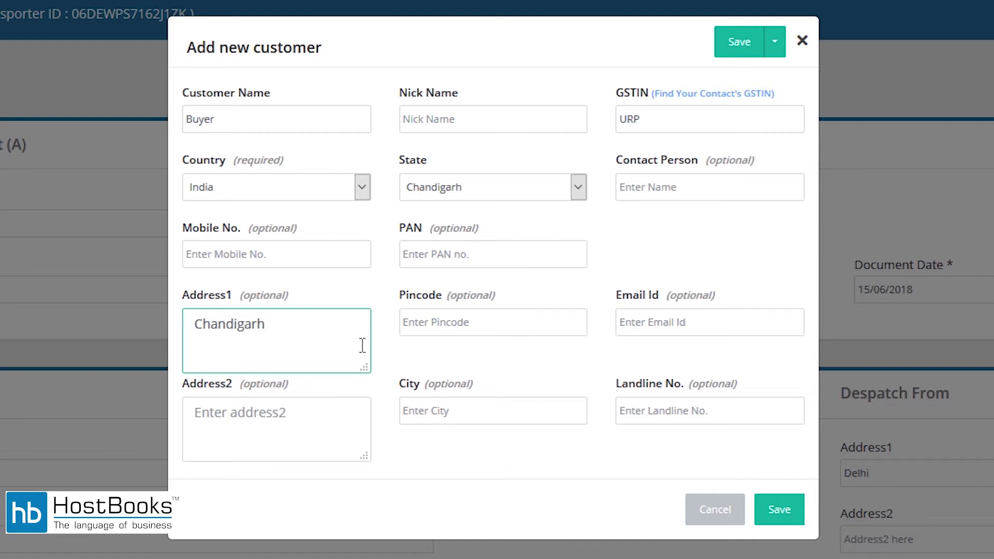
pyautogui.click(511, 326)
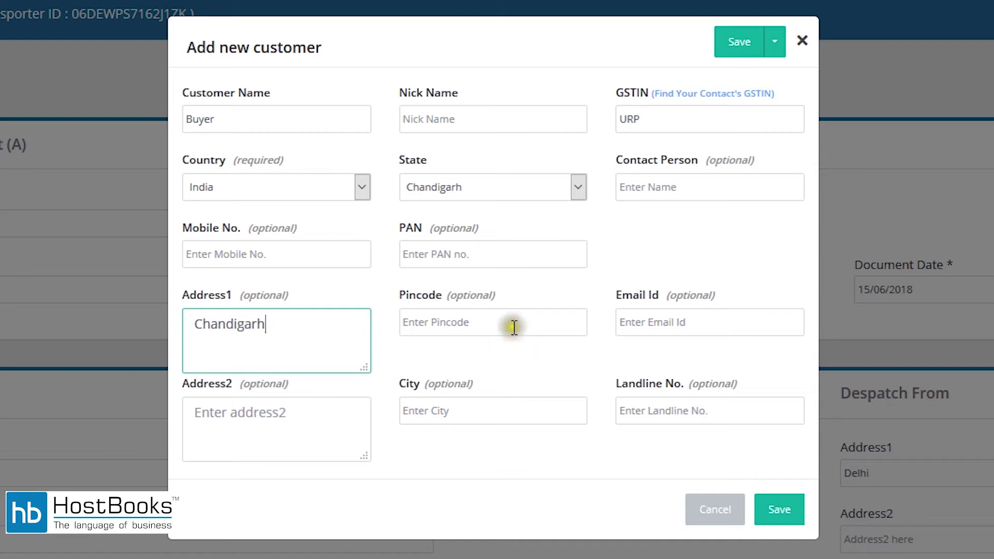
pyautogui.write('160001')
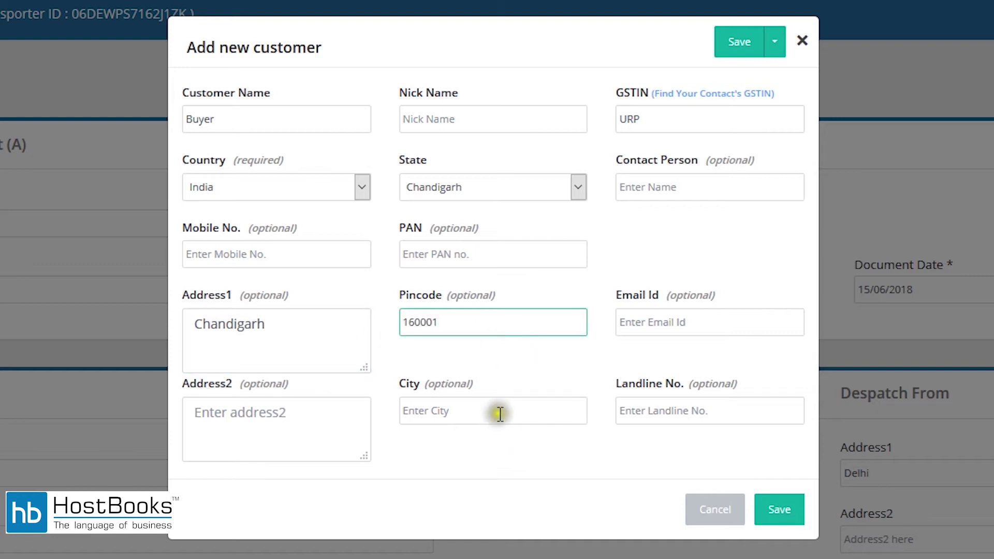
pyautogui.click(499, 413)
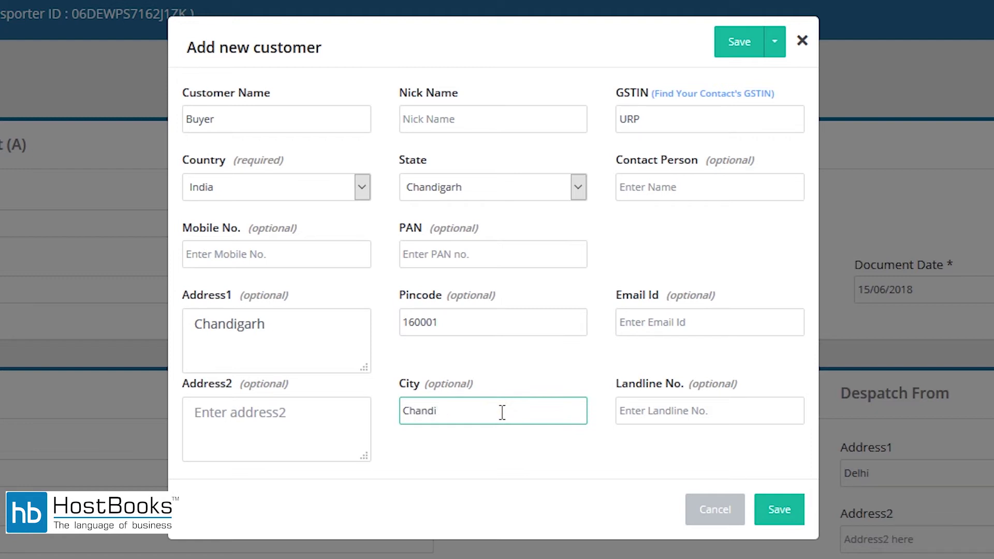
pyautogui.write('Chandigarh')
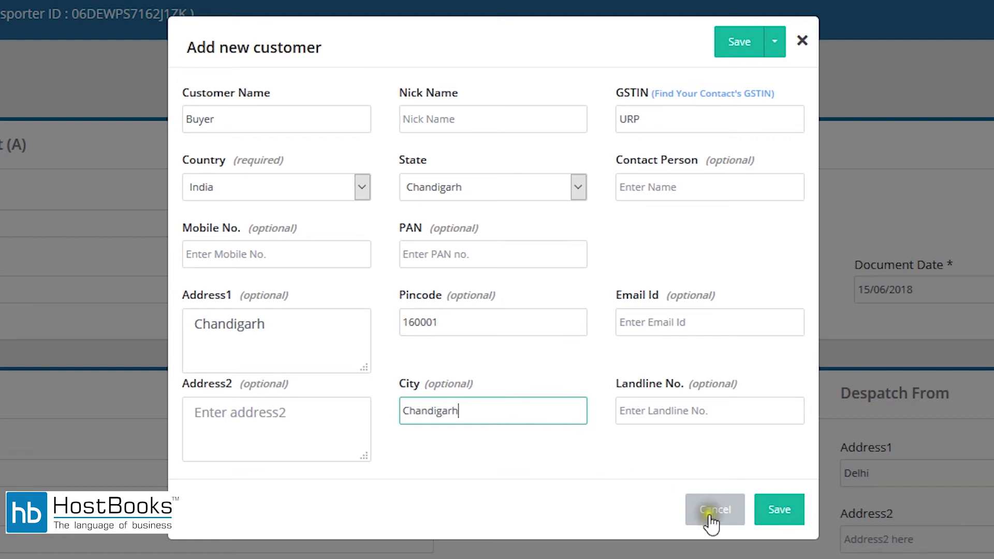
pyautogui.click(775, 510)
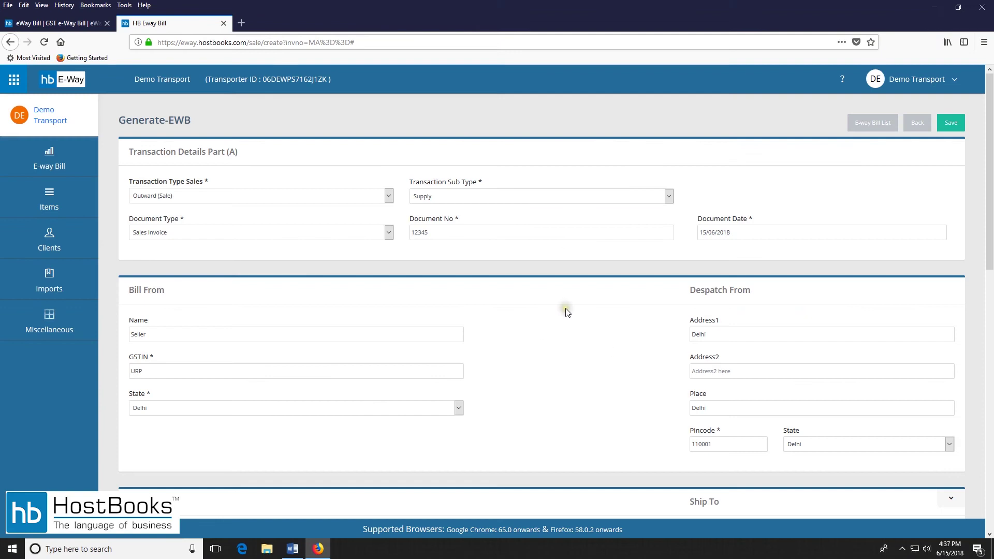
# Create a new Refrigerator item of type Goods on the first item line.
pyautogui.scroll(-10, 563, 292)
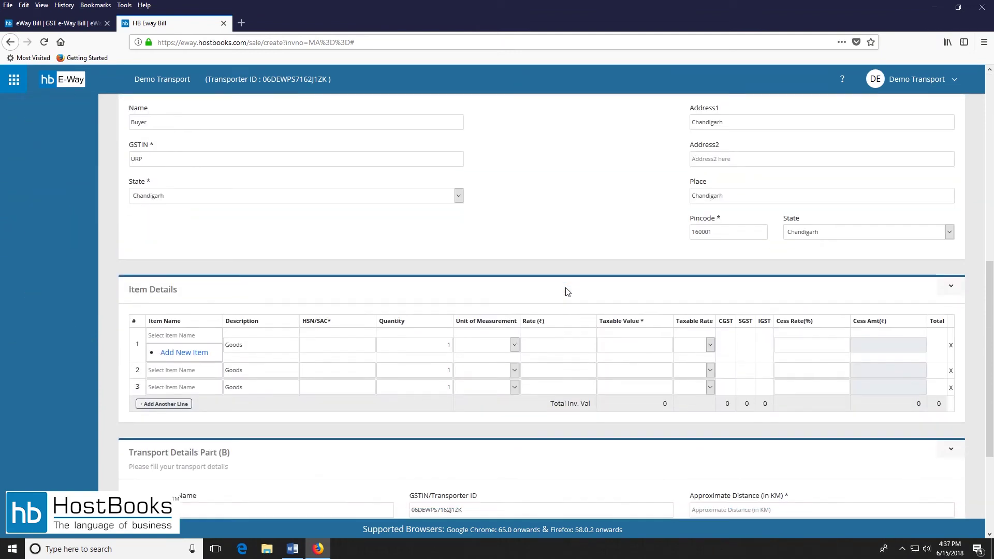
pyautogui.scroll(-2, 566, 292)
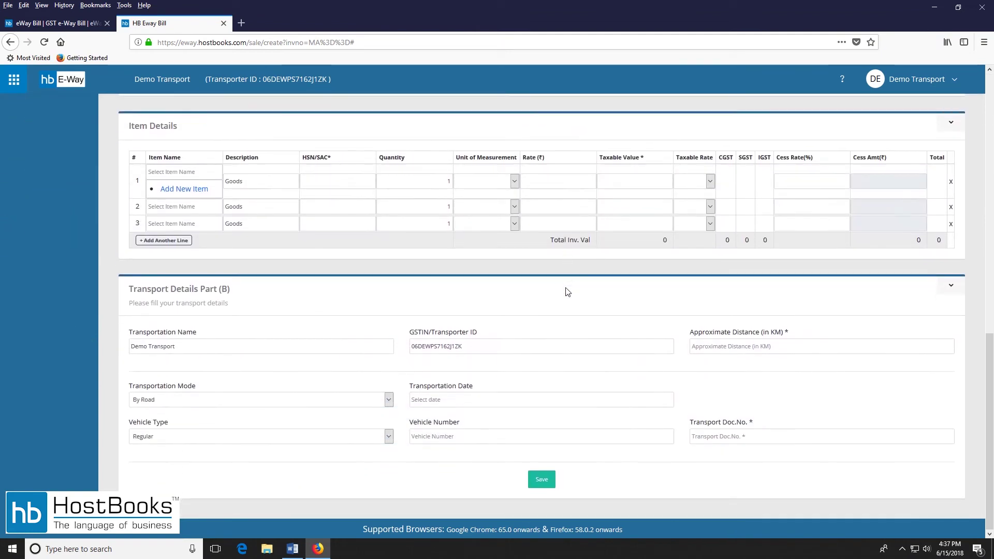
pyautogui.click(179, 172)
pyautogui.write('Ref')
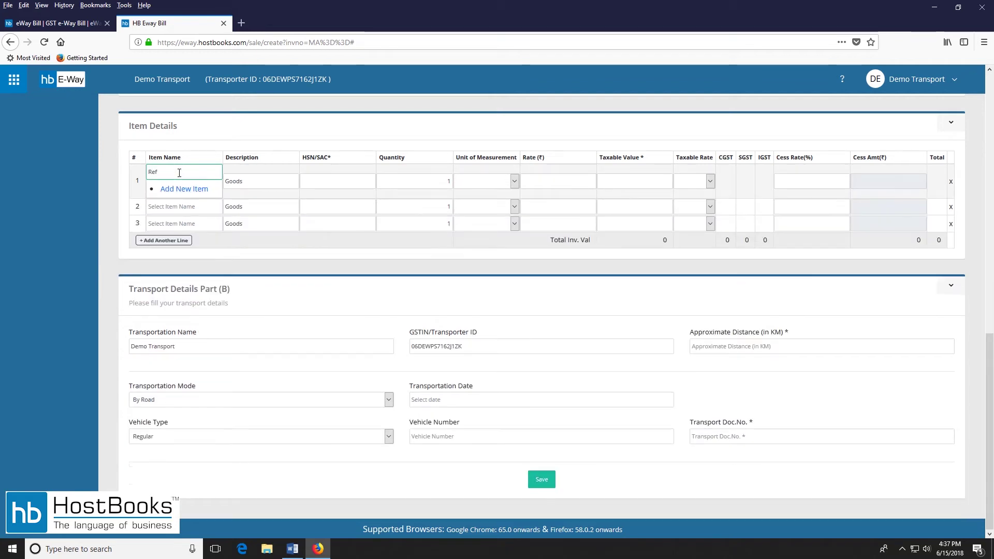
pyautogui.click(184, 189)
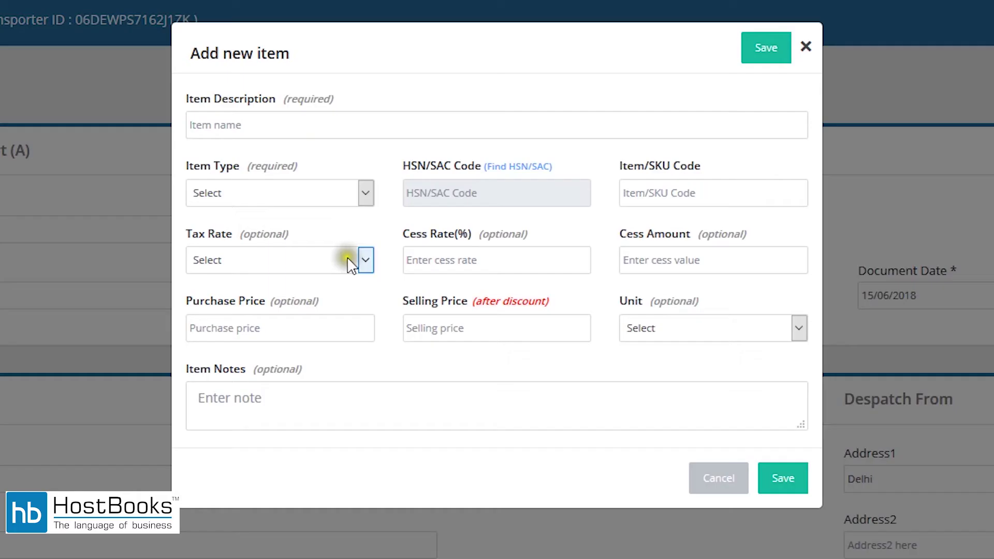
pyautogui.click(265, 132)
pyautogui.write('Refrigerator')
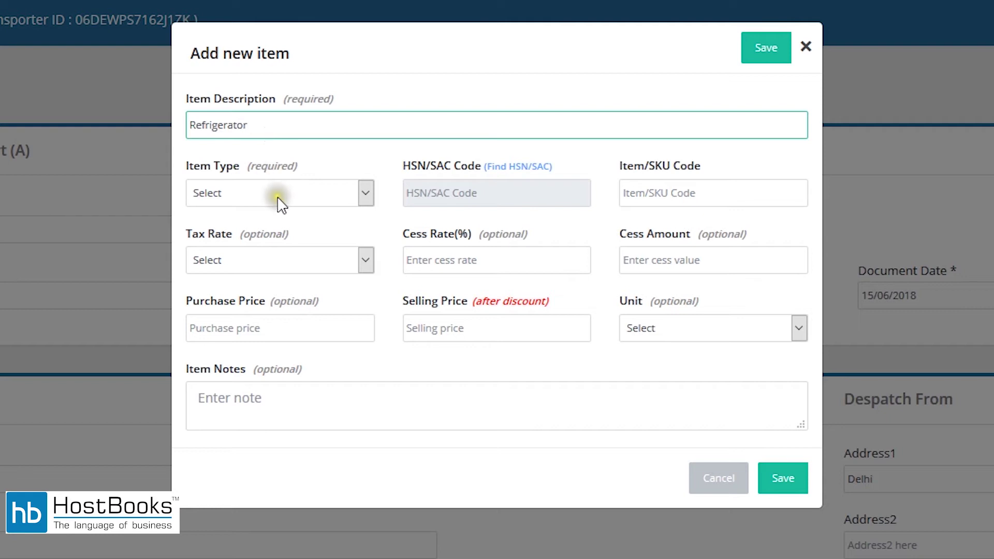
pyautogui.click(277, 197)
pyautogui.click(251, 240)
# Give the item HSN 8418, 28% tax, selling price 23000 and unit Units.
pyautogui.click(526, 191)
pyautogui.write('8418')
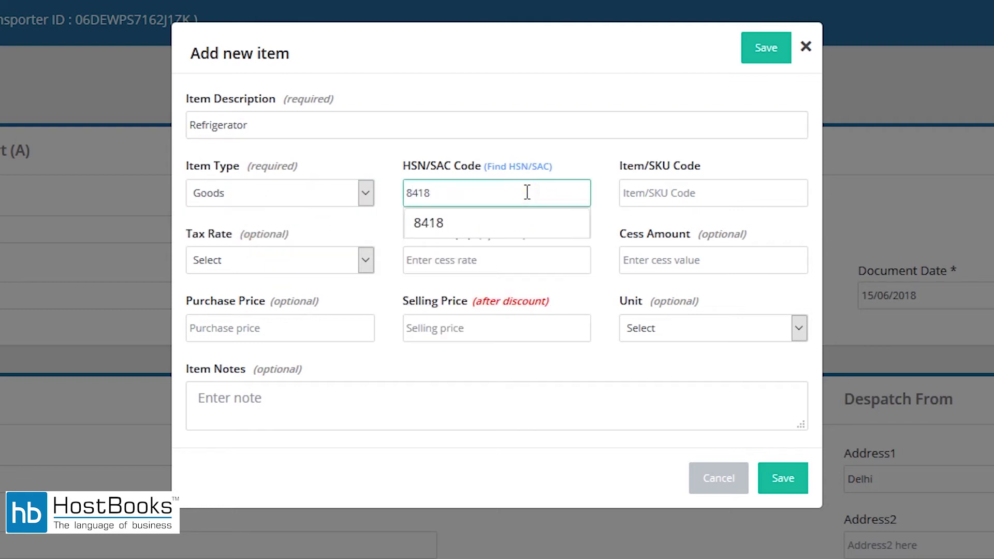
pyautogui.click(507, 223)
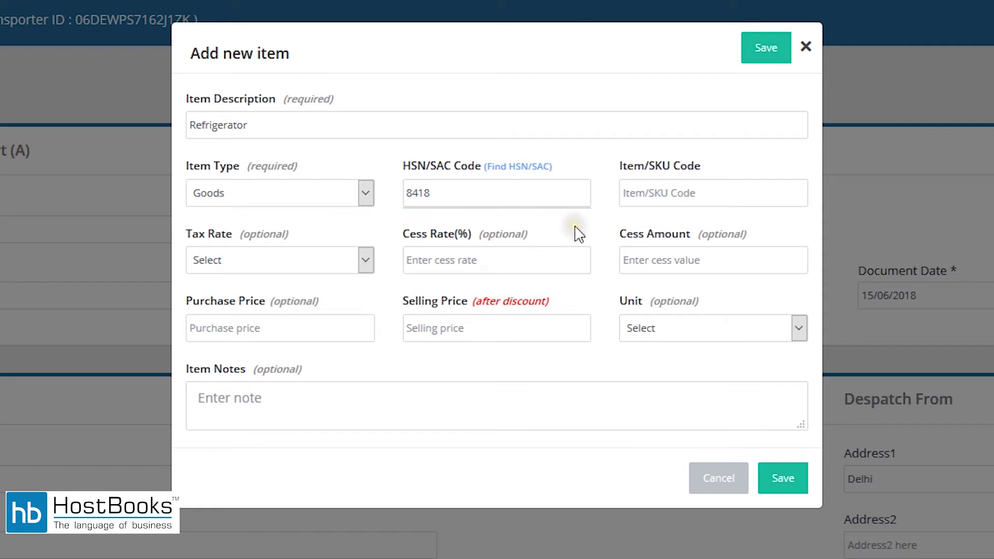
pyautogui.click(262, 265)
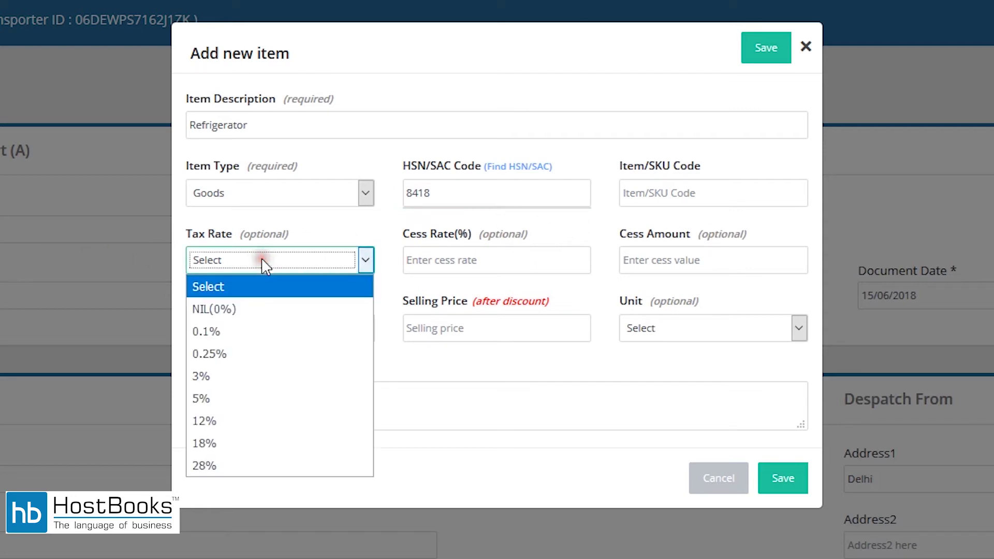
pyautogui.click(229, 460)
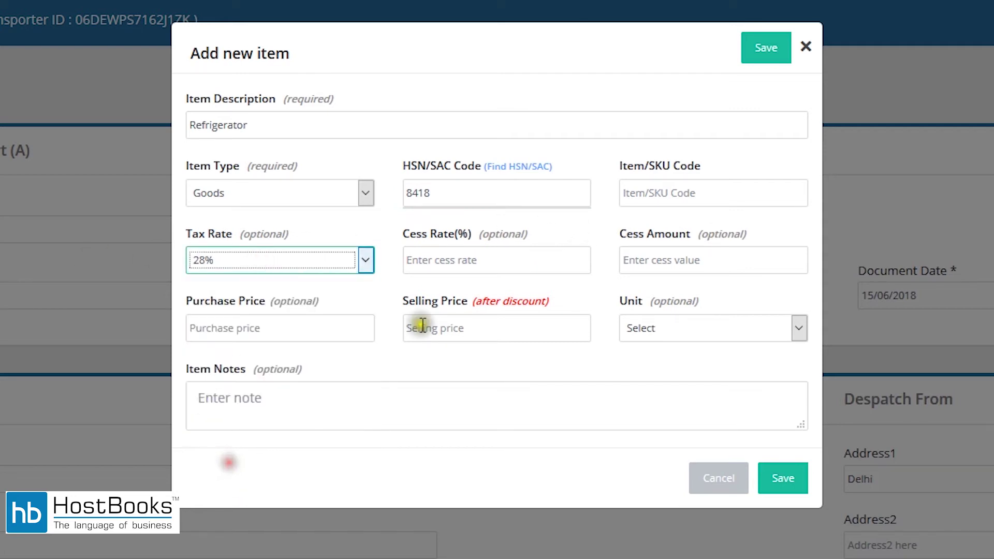
pyautogui.click(501, 328)
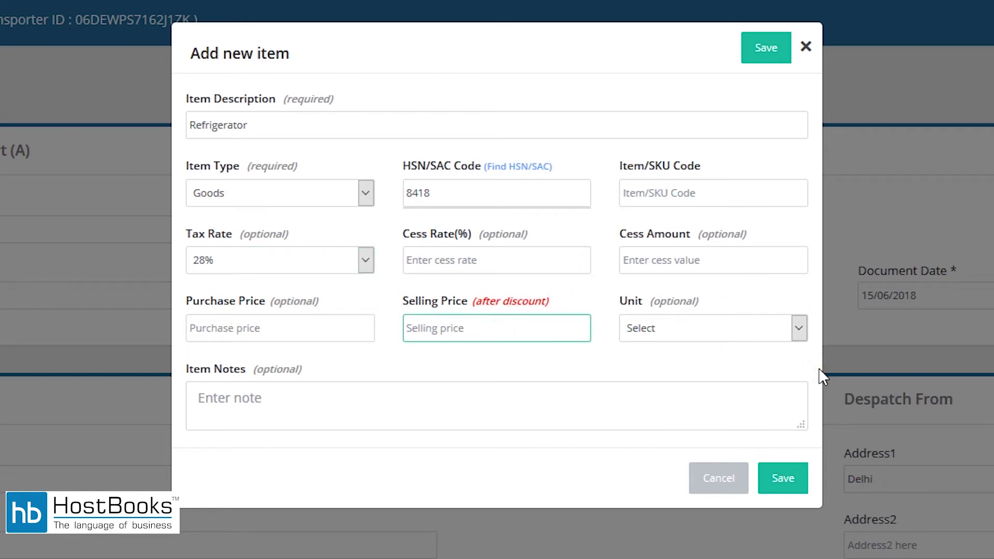
pyautogui.write('23000')
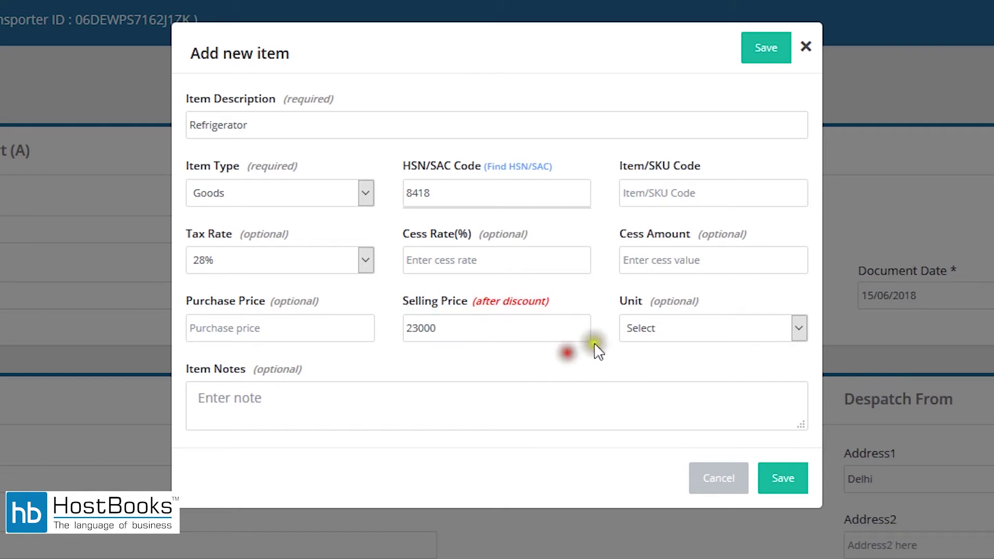
pyautogui.click(706, 327)
pyautogui.press('u')
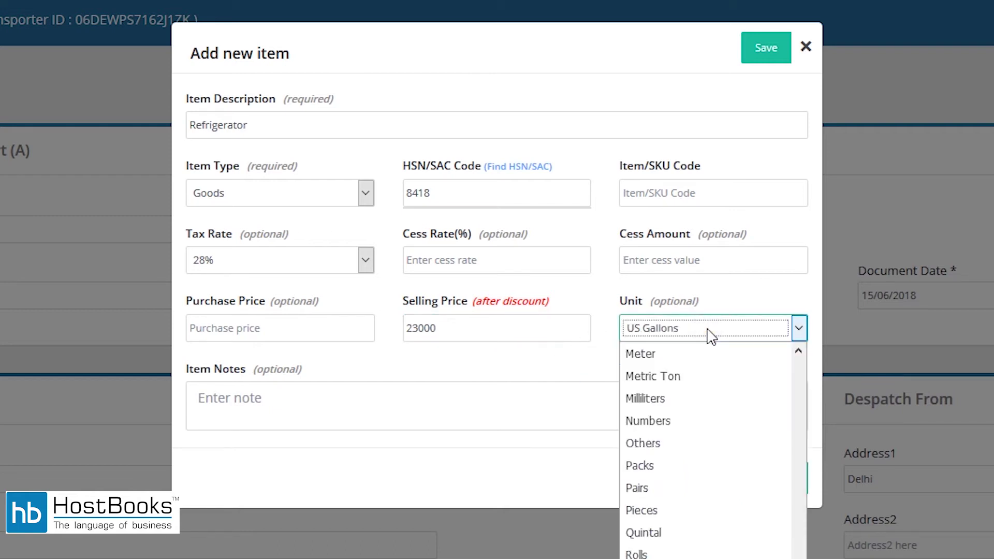
pyautogui.press('n')
pyautogui.press('Return')
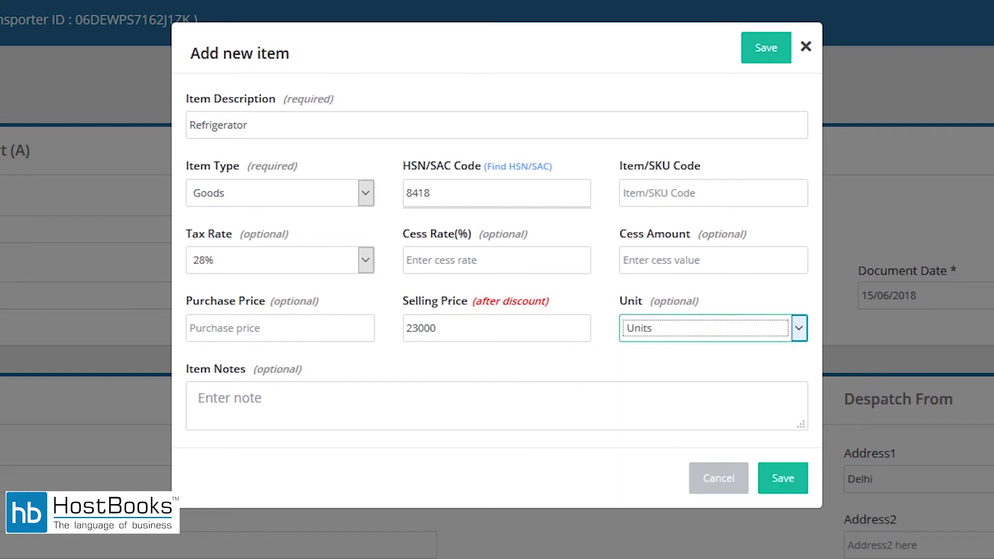
# Save the Refrigerator item and change its quantity to 4.
pyautogui.click(779, 484)
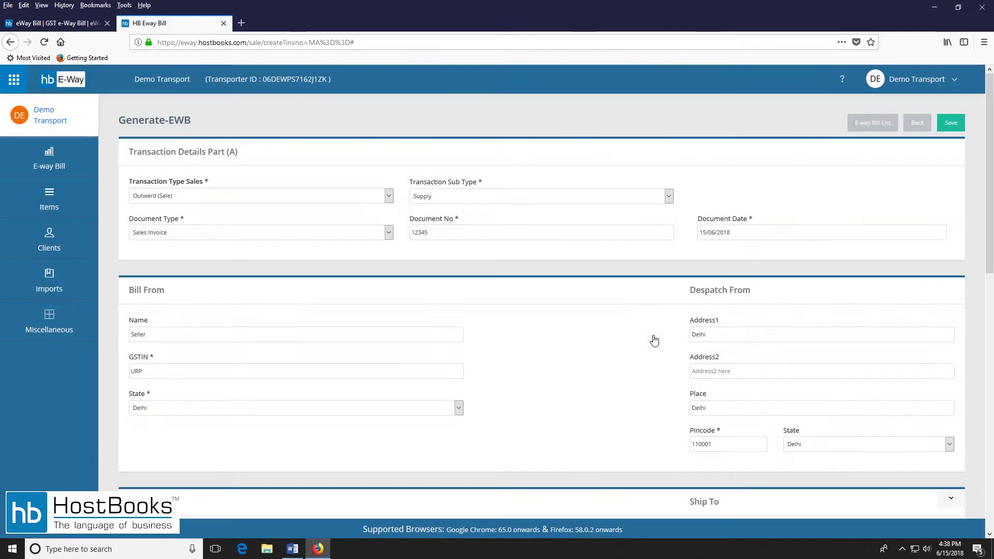
pyautogui.scroll(-10, 585, 318)
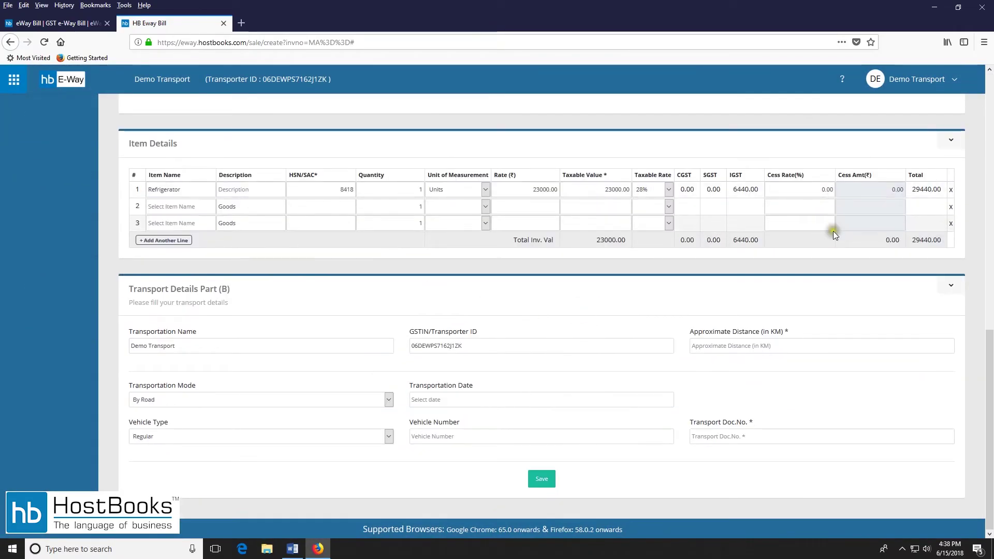
pyautogui.click(412, 191)
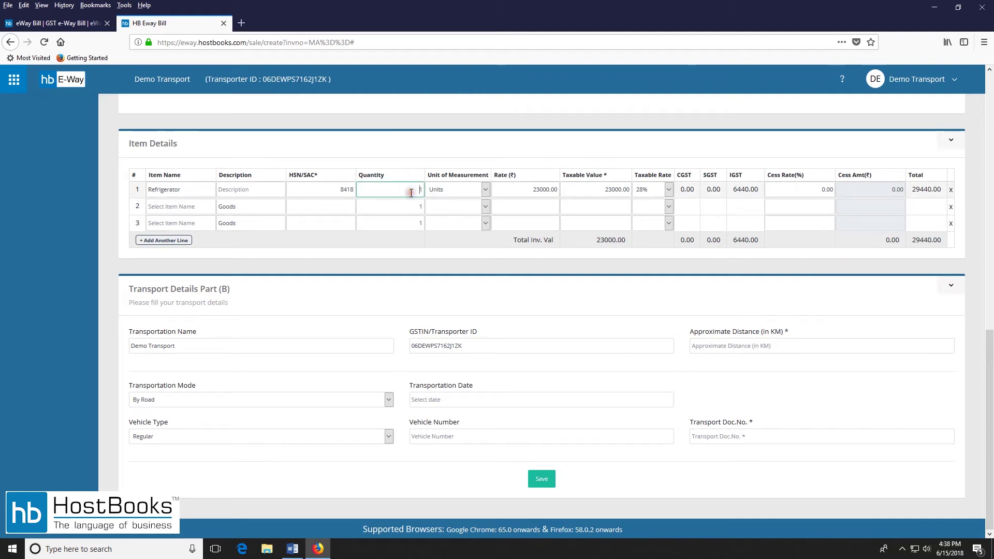
pyautogui.moveTo(411, 191); pyautogui.dragTo(450, 190)
pyautogui.write('4')
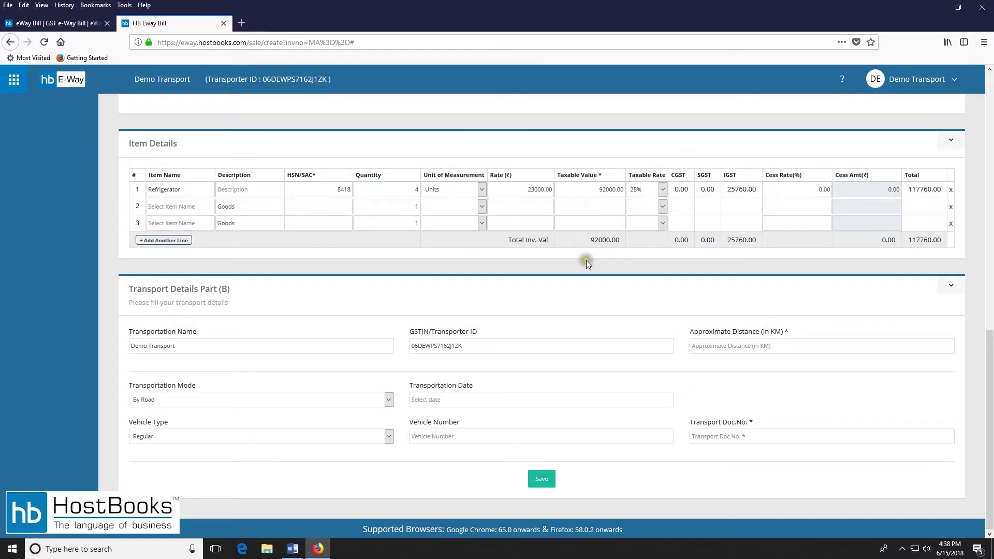
# Enter approximate distance 250 km and transportation date 15/06/2018, then save the form.
pyautogui.click(176, 347)
pyautogui.click(495, 349)
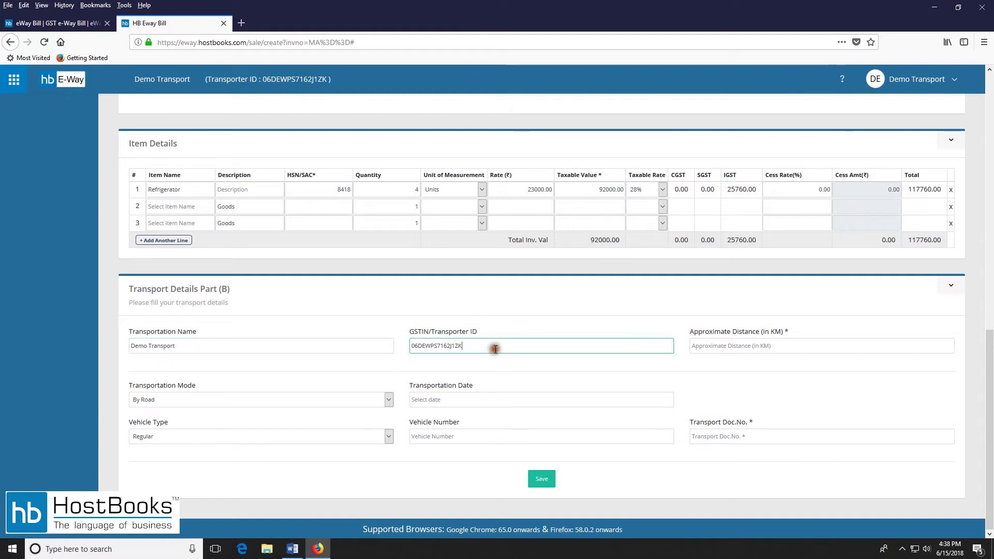
pyautogui.click(765, 347)
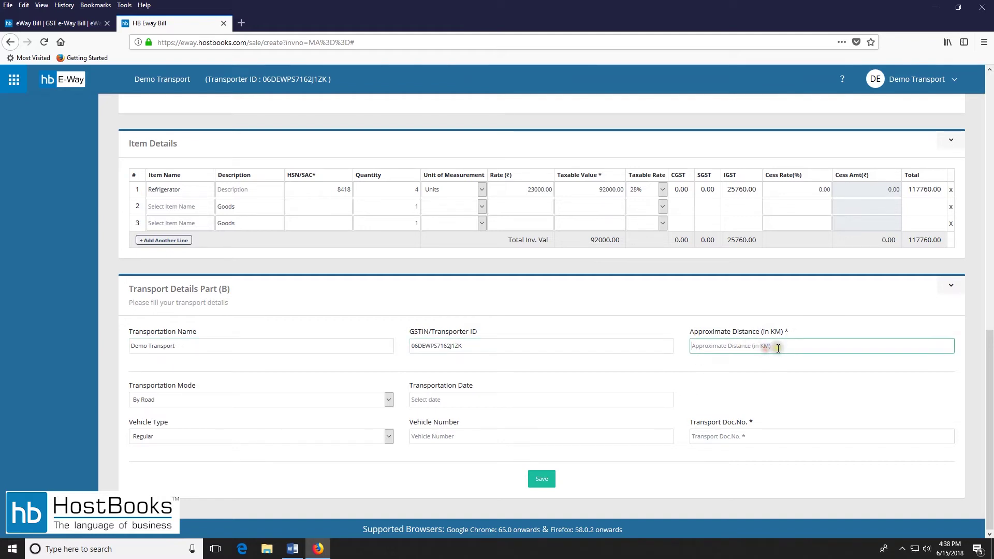
pyautogui.write('250')
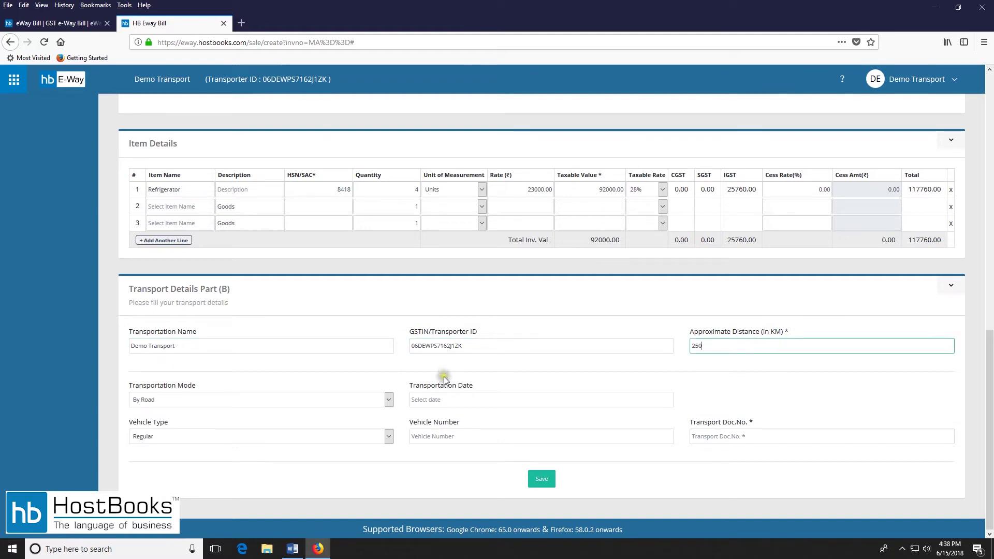
pyautogui.click(462, 400)
pyautogui.click(505, 484)
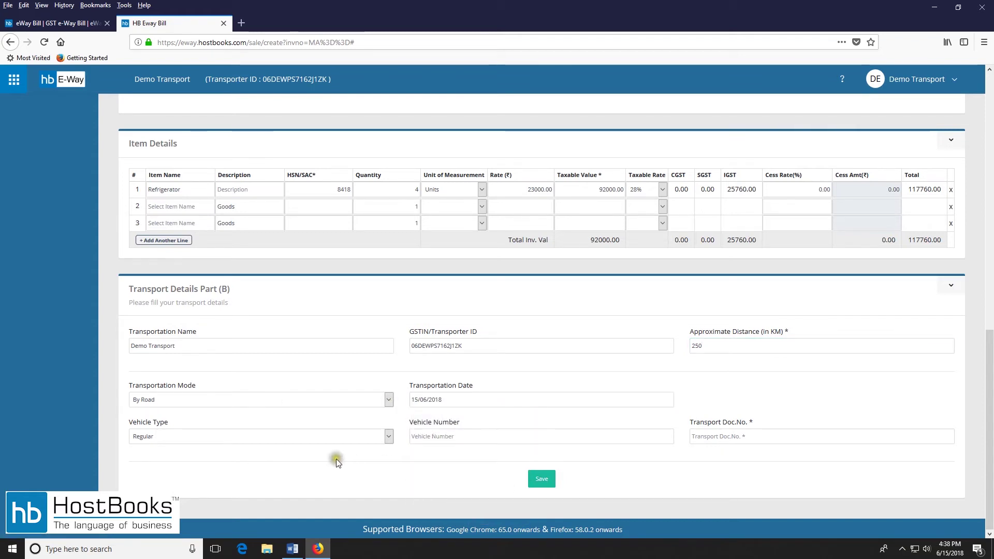
pyautogui.click(542, 479)
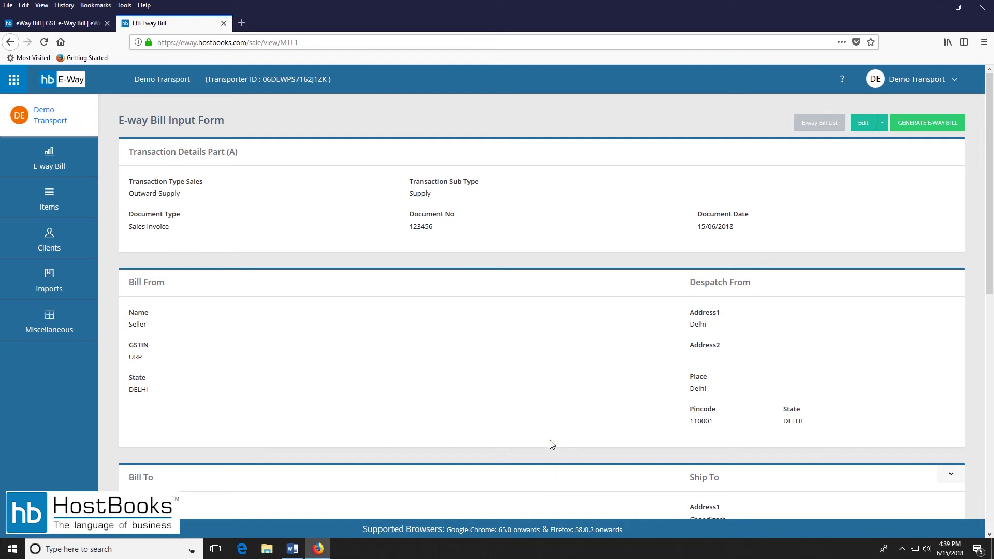
# Review the saved input form and choose GENERATE E-WAY BILL.
pyautogui.scroll(-10, 570, 265)
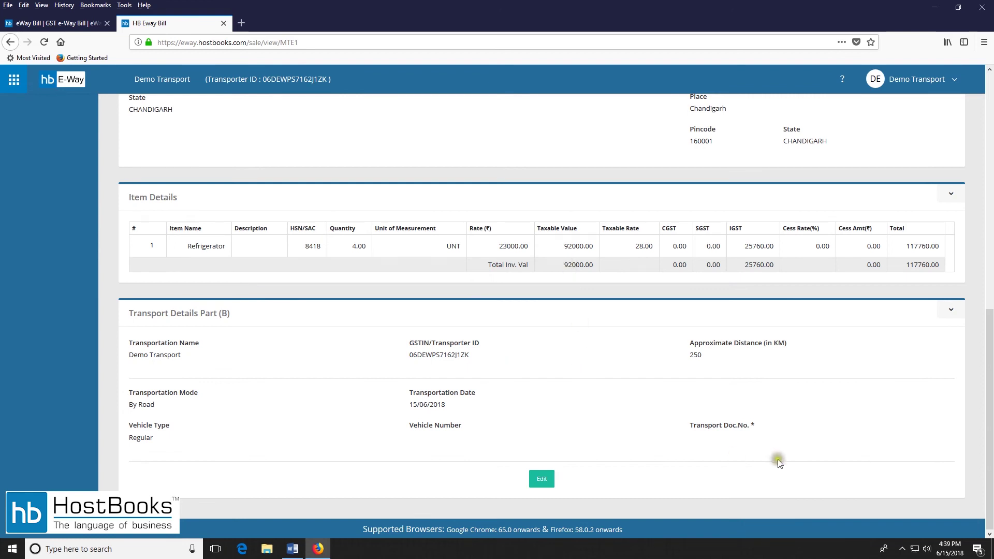
pyautogui.scroll(10, 648, 468)
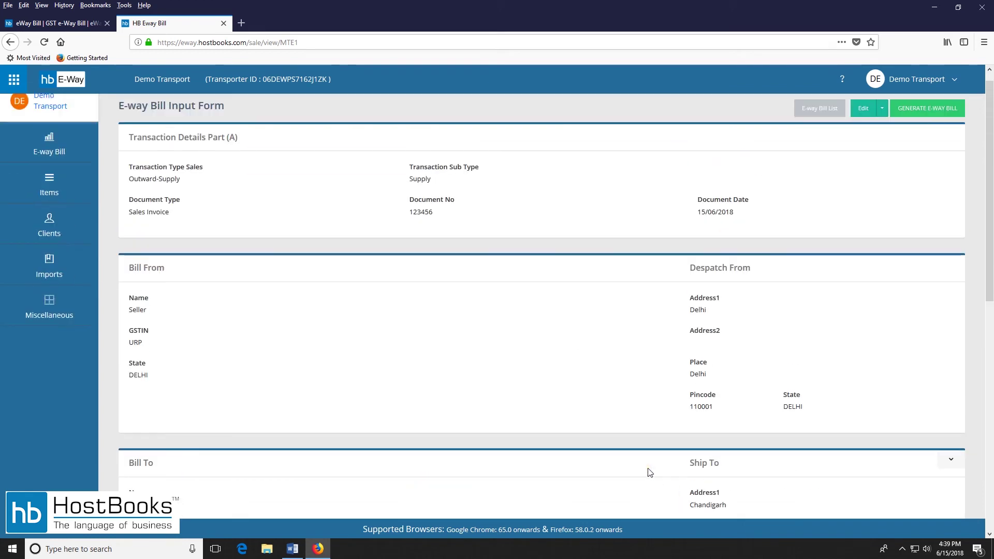
pyautogui.click(955, 127)
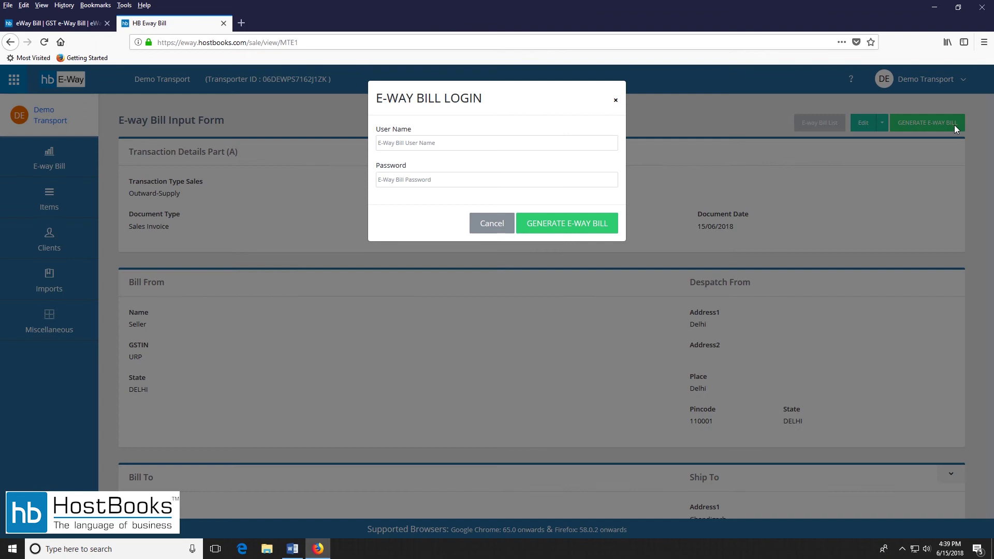
# Log in with the e-way portal user name and password to generate the e-way bill.
pyautogui.click(530, 139)
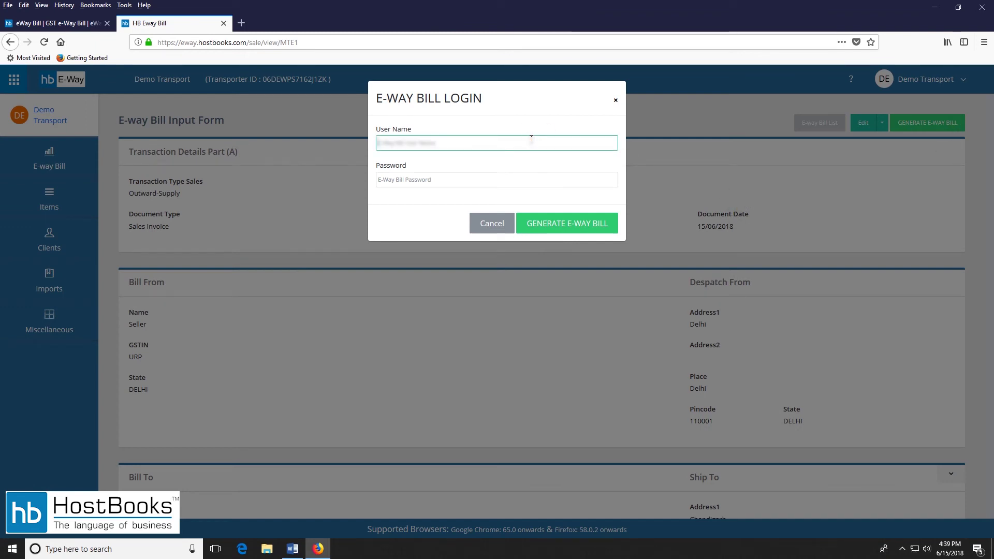
pyautogui.write('st')
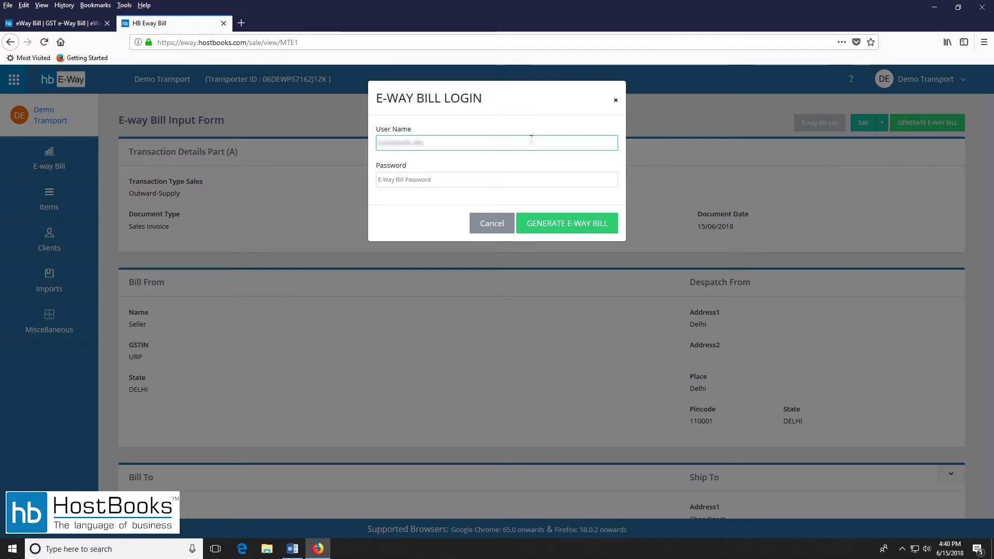
pyautogui.click(514, 178)
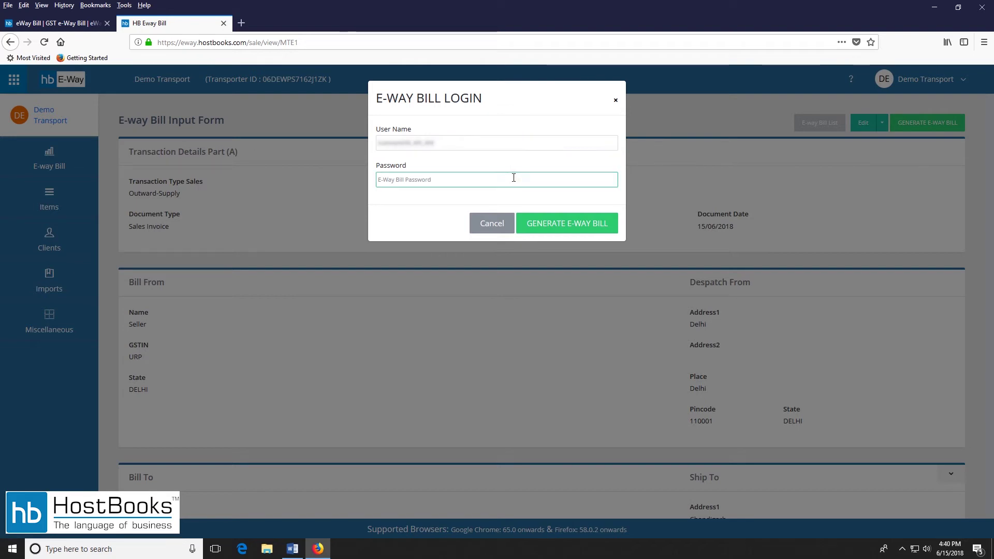
pyautogui.write('••••')
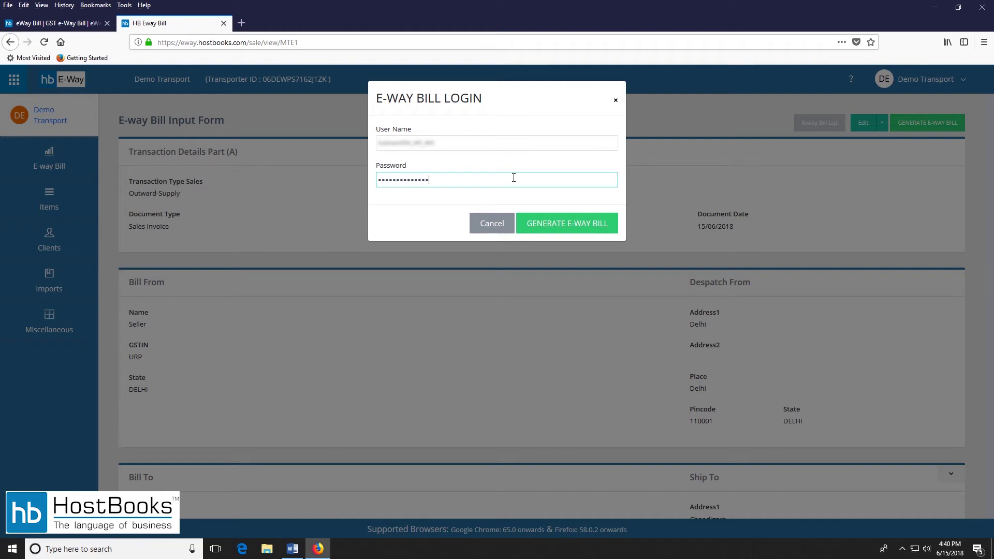
pyautogui.click(578, 228)
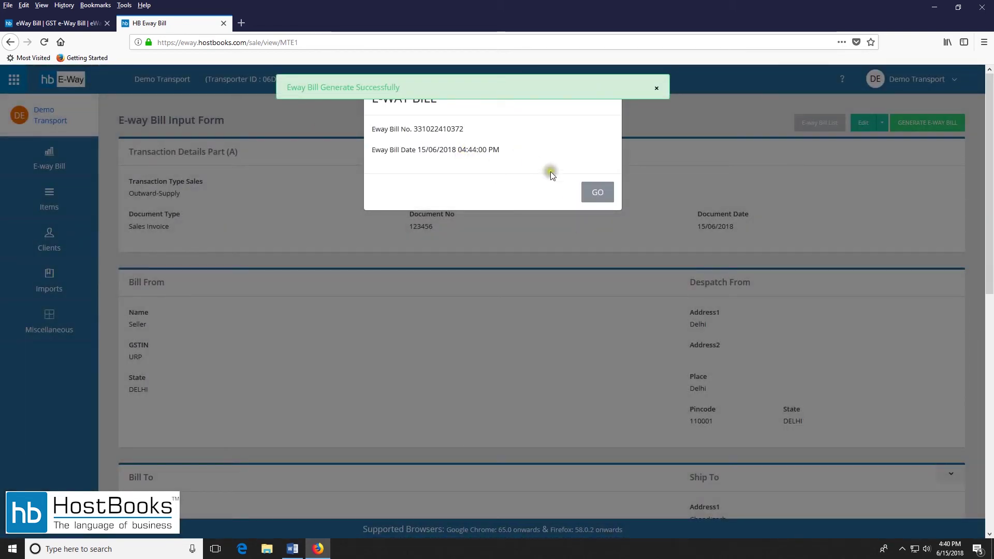
# Dismiss the generation result with GO and review the page.
pyautogui.click(593, 192)
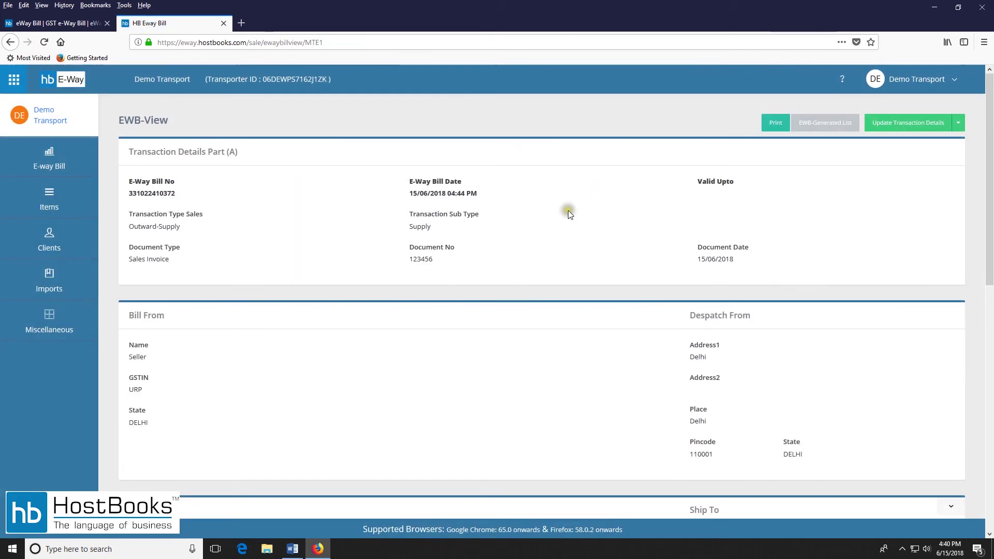
pyautogui.scroll(-10, 570, 214)
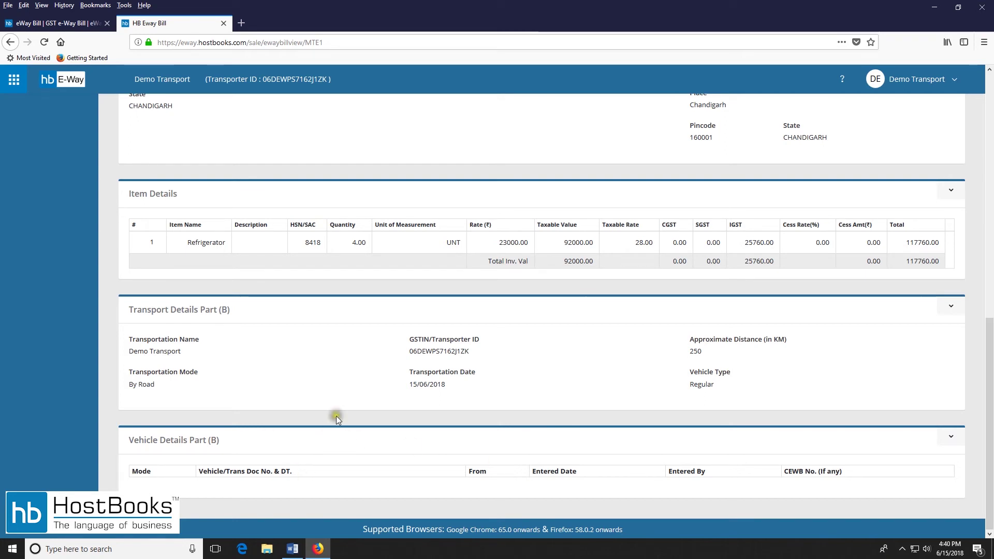
pyautogui.scroll(15, 346, 402)
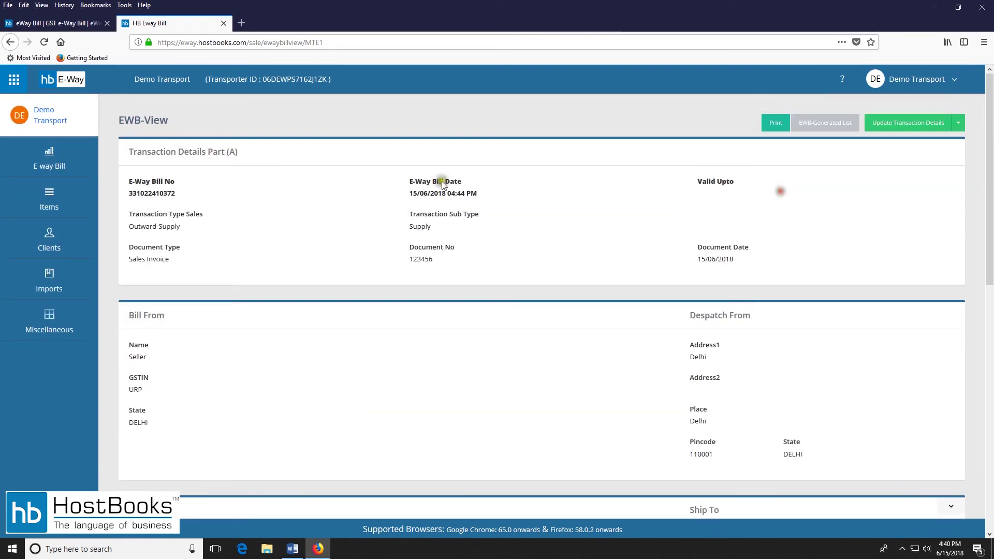
# Open the document 123456 bill from the E-way Bill EWB-Generated list.
pyautogui.click(51, 164)
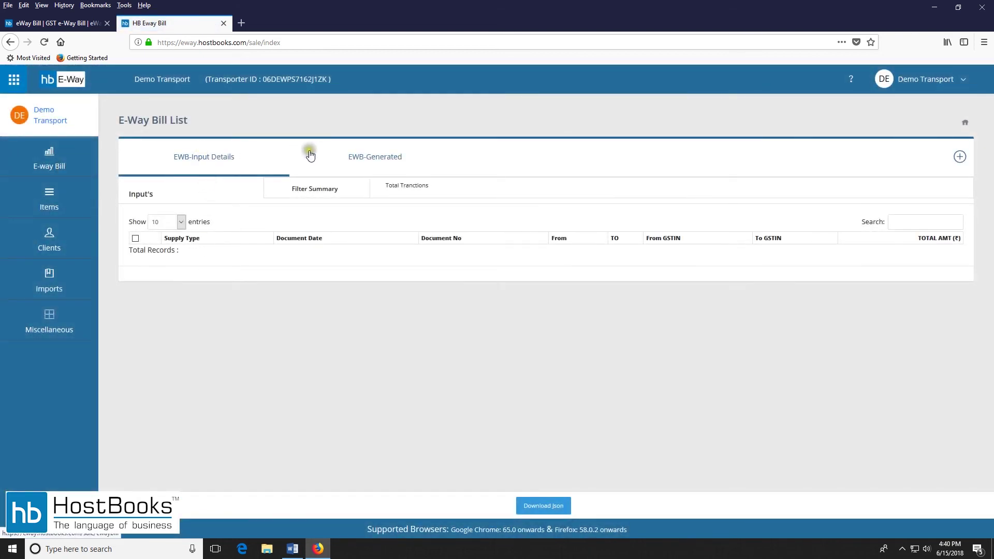
pyautogui.click(361, 154)
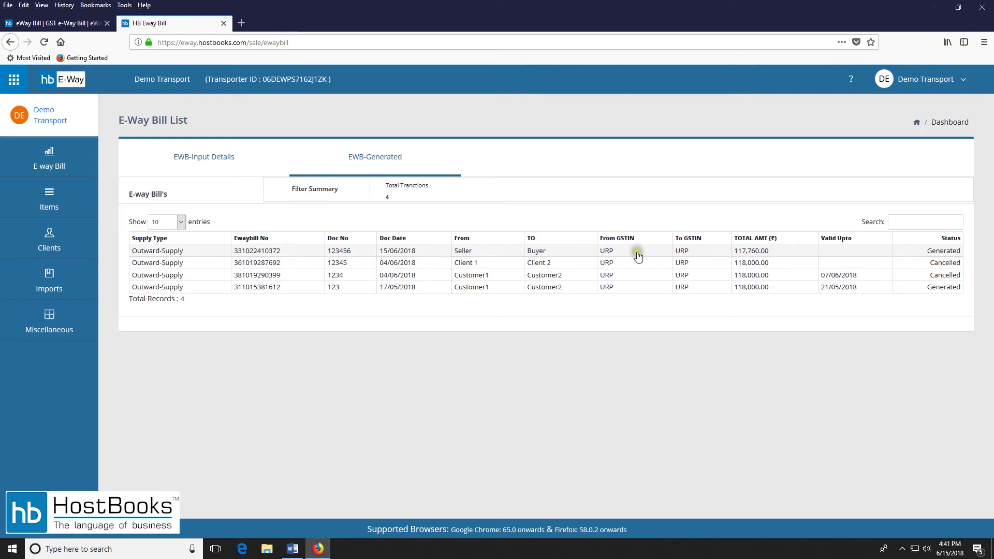
pyautogui.click(188, 254)
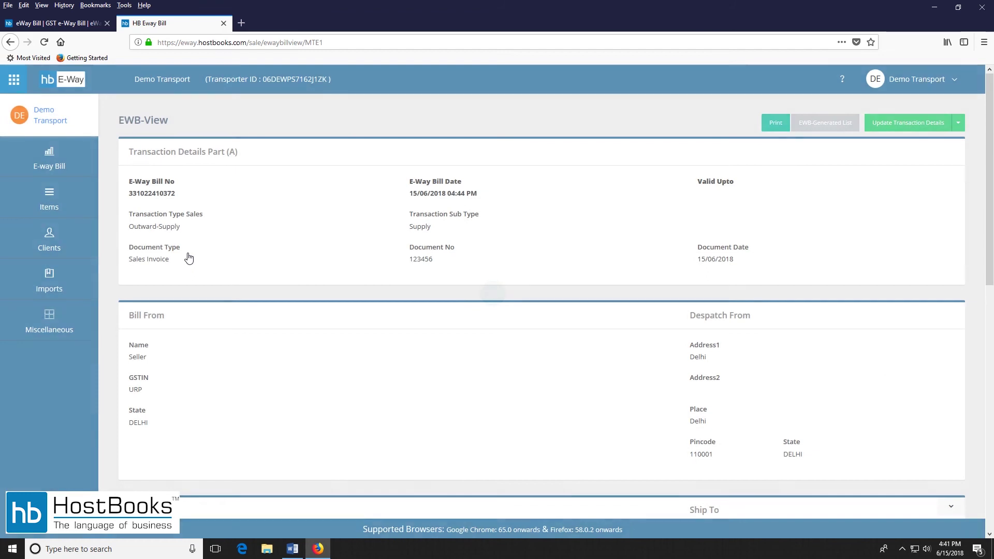
pyautogui.scroll(-10, 577, 322)
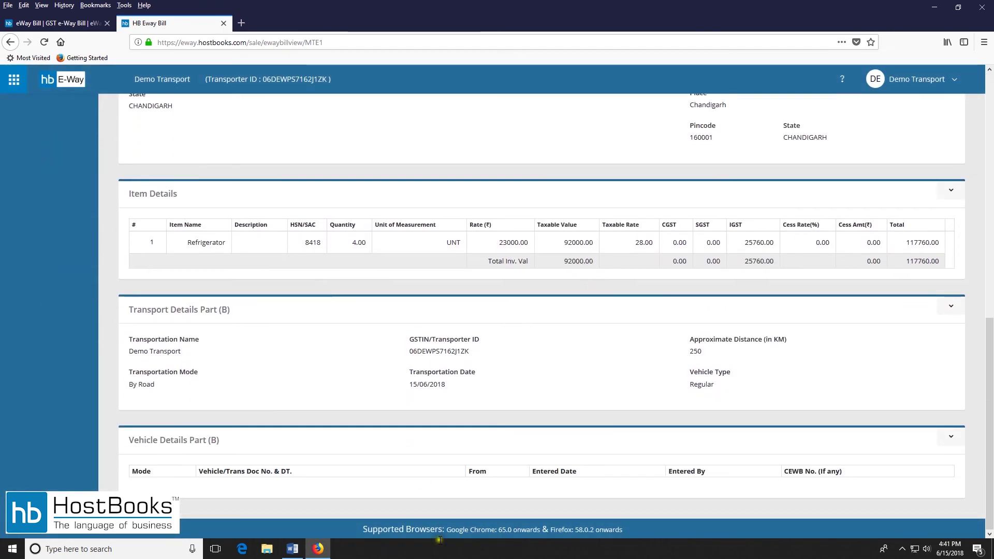
pyautogui.scroll(10, 603, 466)
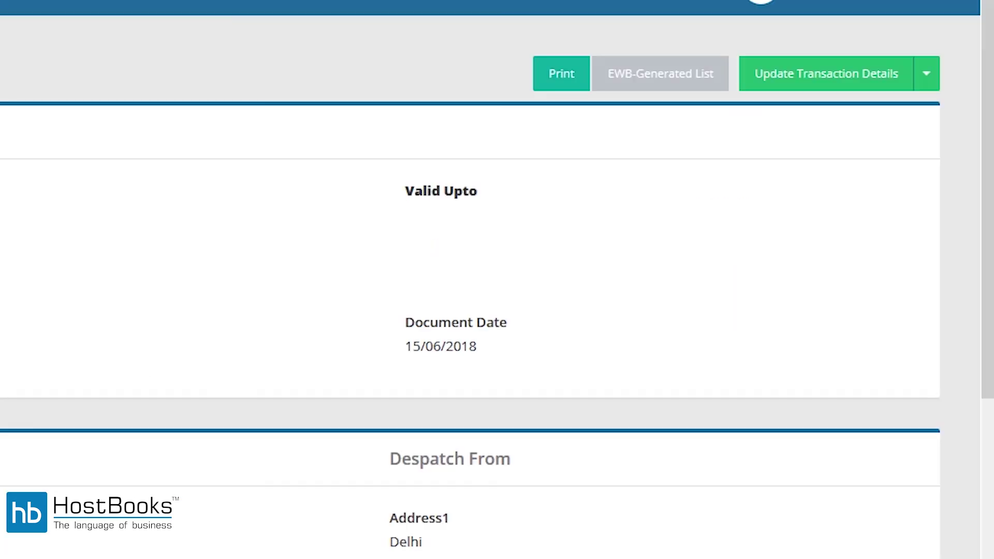
# In Update Vehicle Part (B), keep Regular type and enter doc 12345678 and vehicle HR12L1234.
pyautogui.click(888, 84)
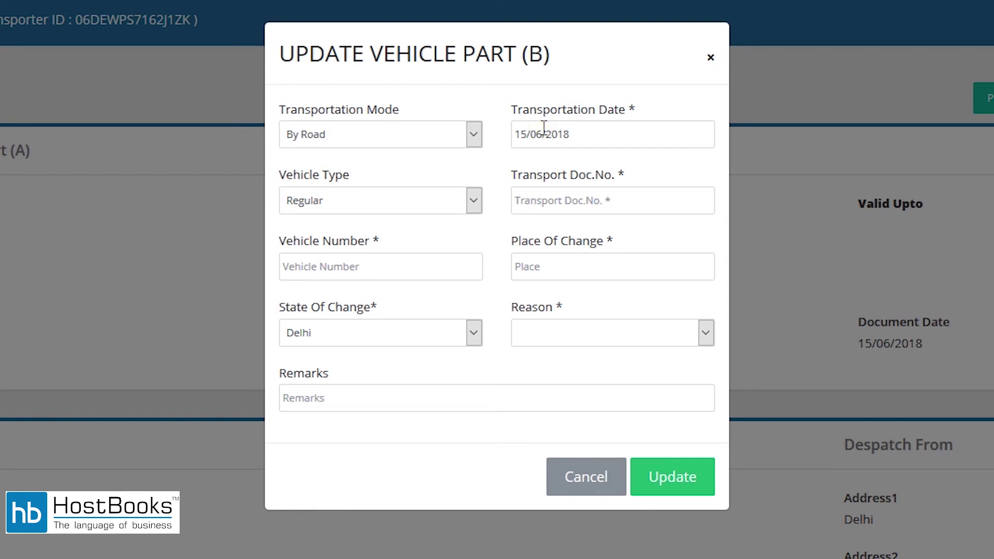
pyautogui.click(313, 204)
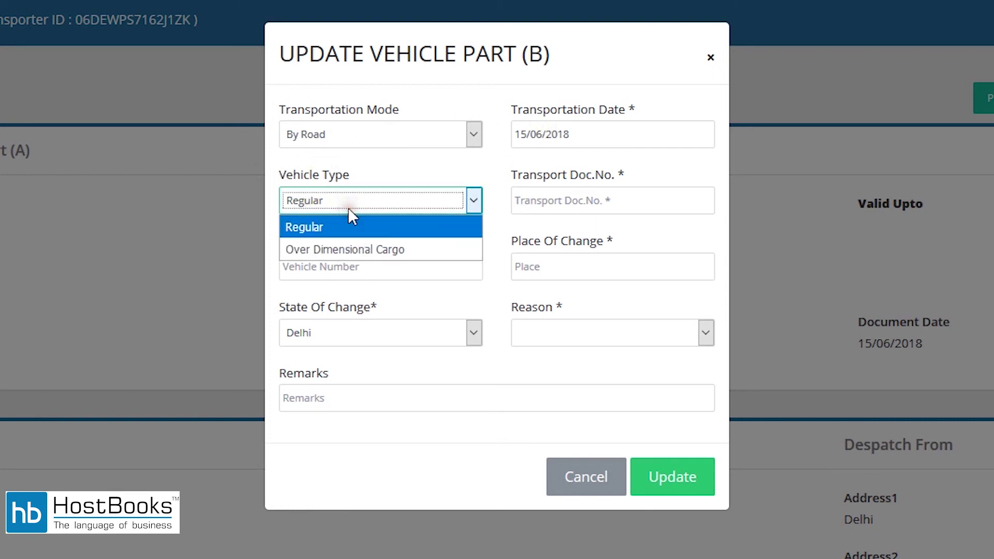
pyautogui.click(284, 226)
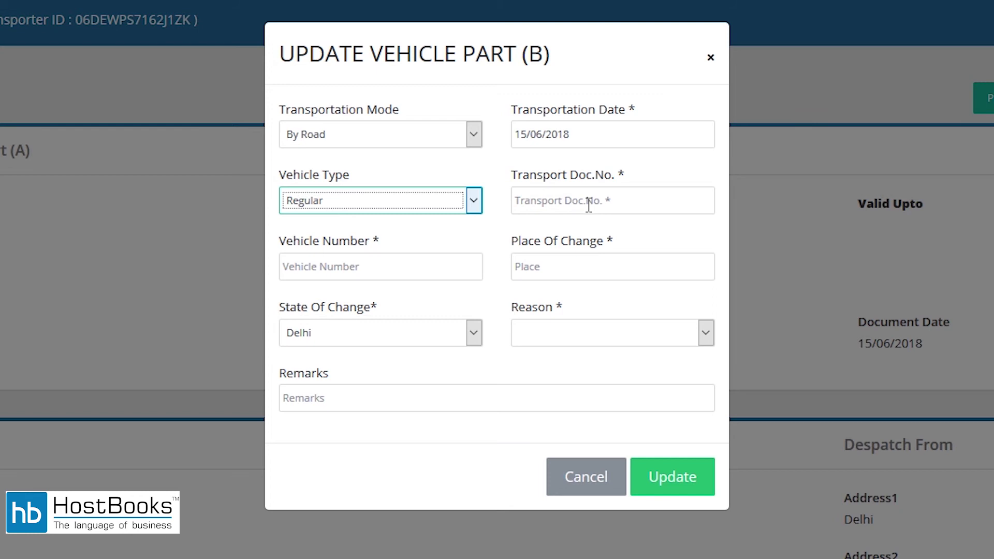
pyautogui.click(589, 205)
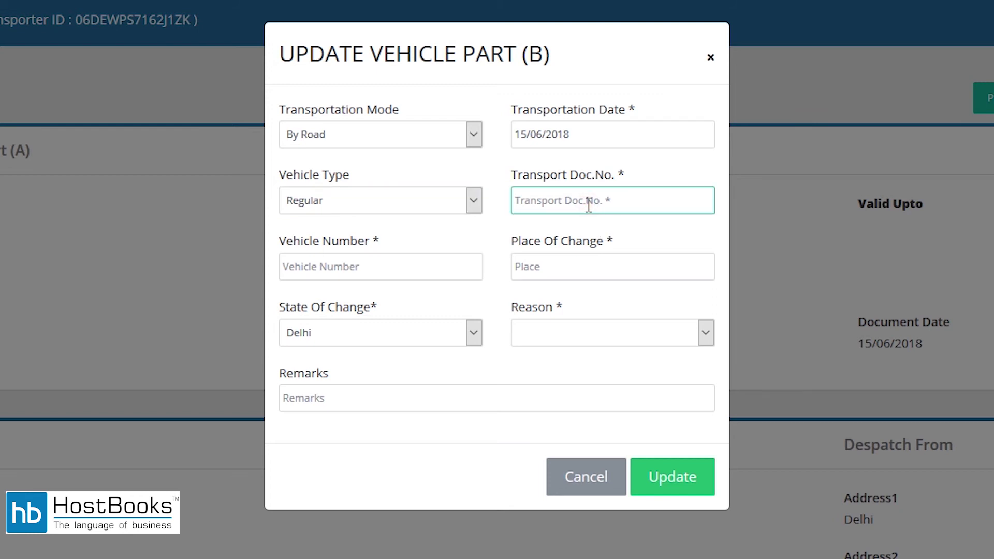
pyautogui.write('12345678')
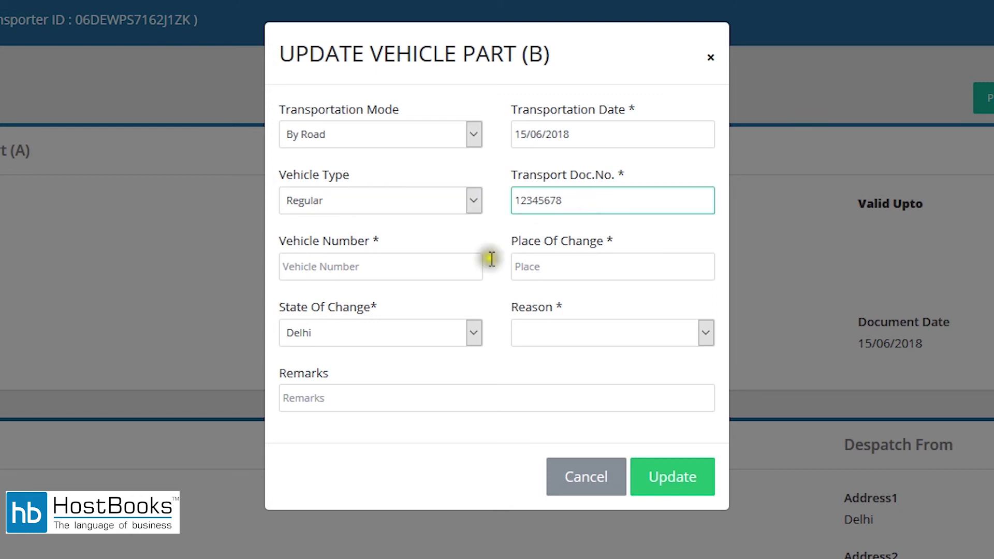
pyautogui.click(398, 266)
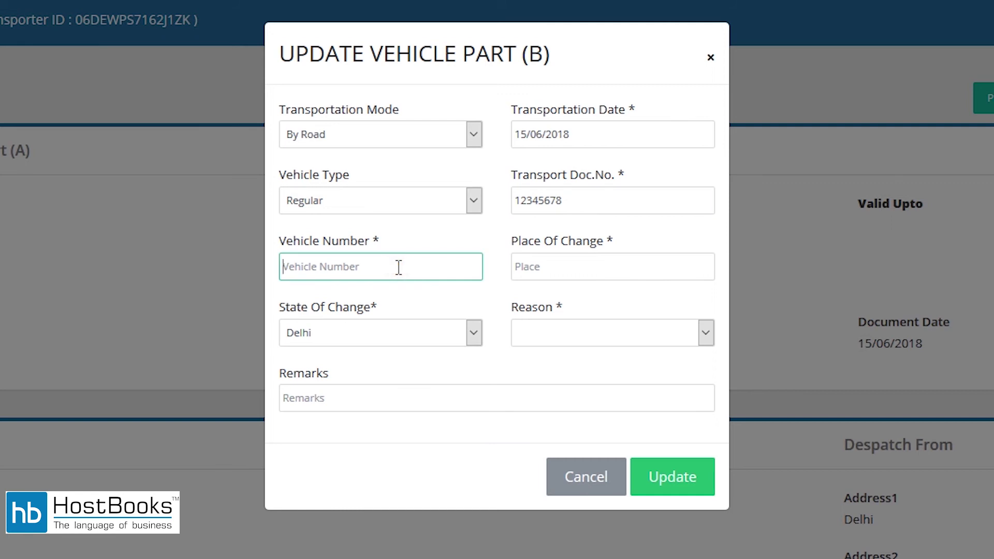
pyautogui.write('HR12L1234')
# Set reason First Time with place and state Delhi, and submit the Part B update.
pyautogui.click(581, 265)
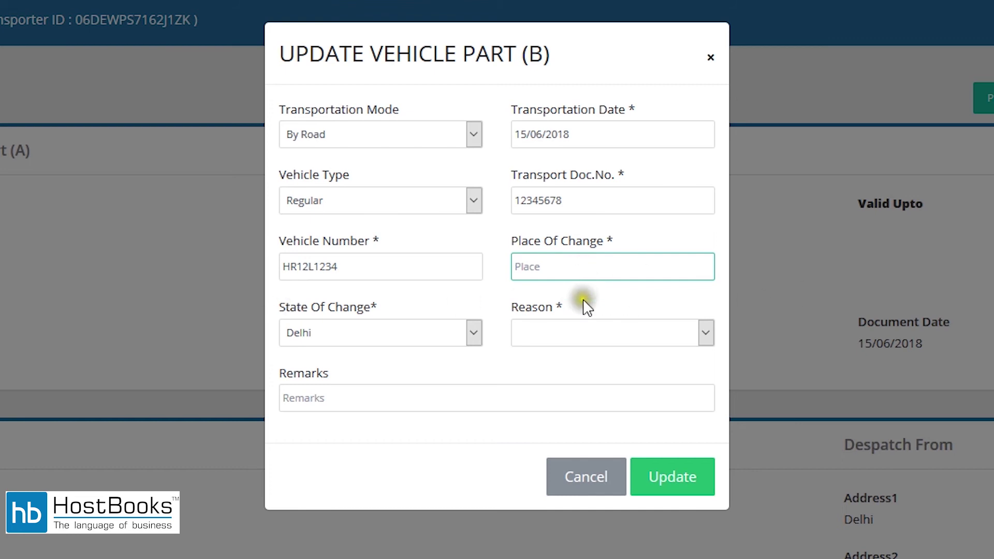
pyautogui.click(585, 332)
pyautogui.click(564, 446)
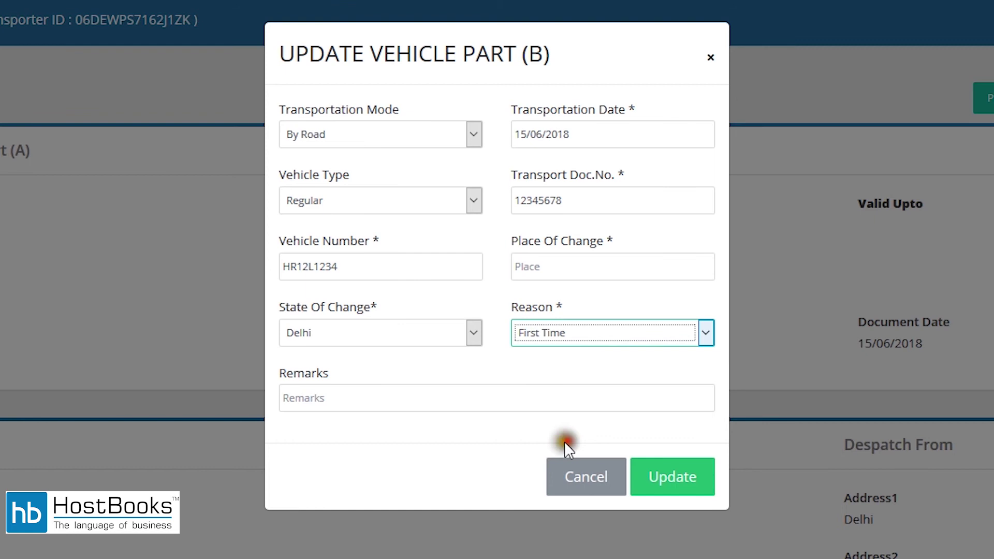
pyautogui.click(586, 266)
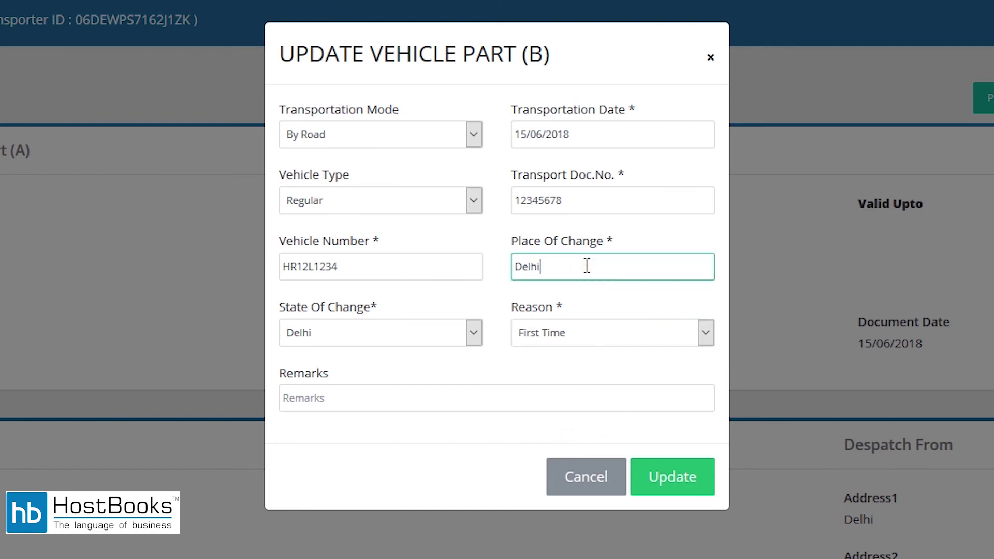
pyautogui.click(388, 333)
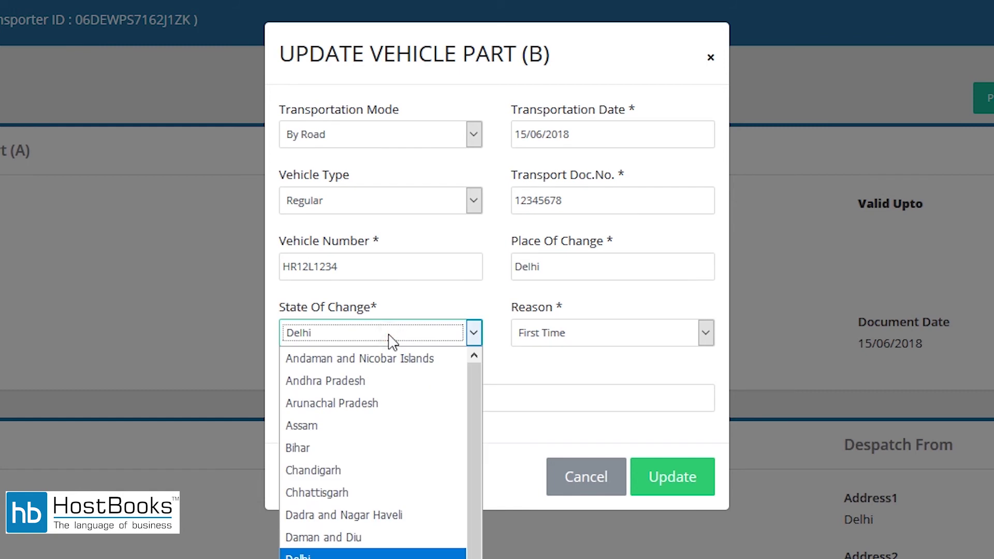
pyautogui.click(388, 334)
pyautogui.click(672, 477)
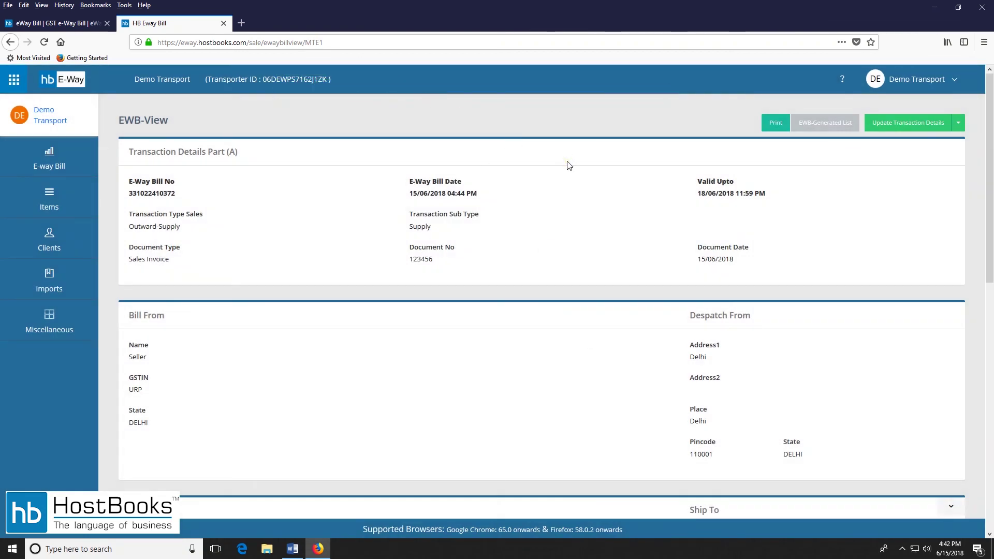
# Verify vehicle HR12L1234 in Part B and bring up the detailed printable e-way bill.
pyautogui.scroll(-10, 568, 164)
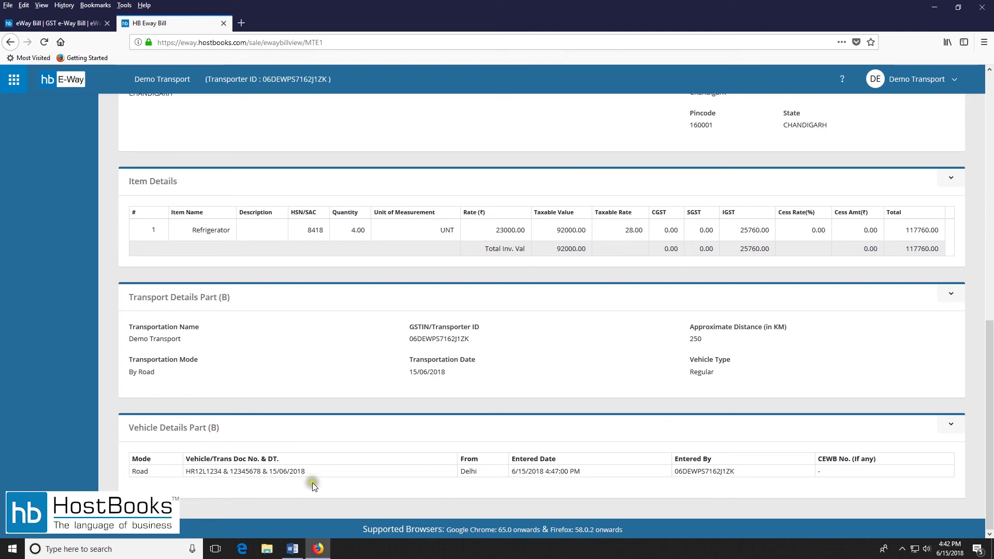
pyautogui.scroll(10, 676, 415)
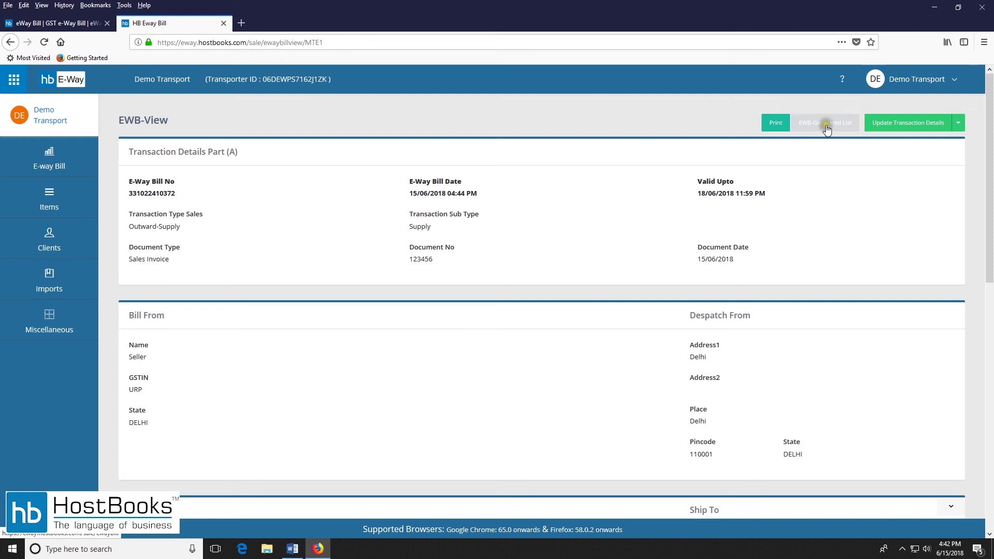
pyautogui.click(775, 127)
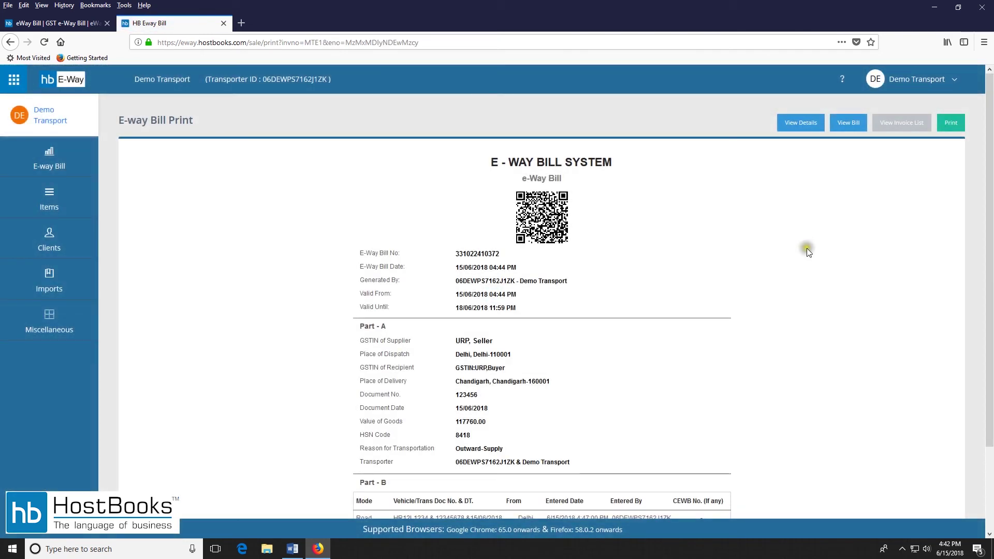
pyautogui.scroll(-3, 643, 232)
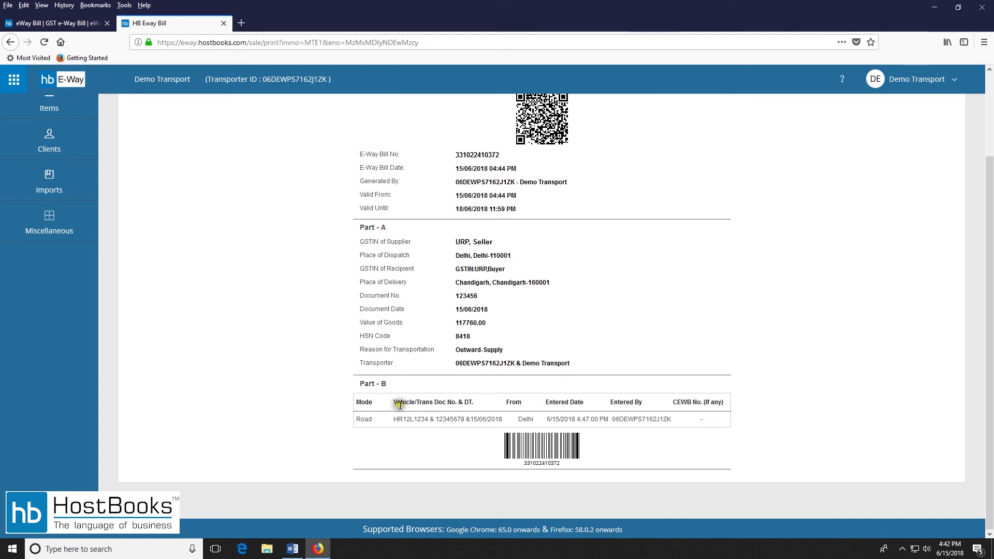
pyautogui.scroll(3, 576, 334)
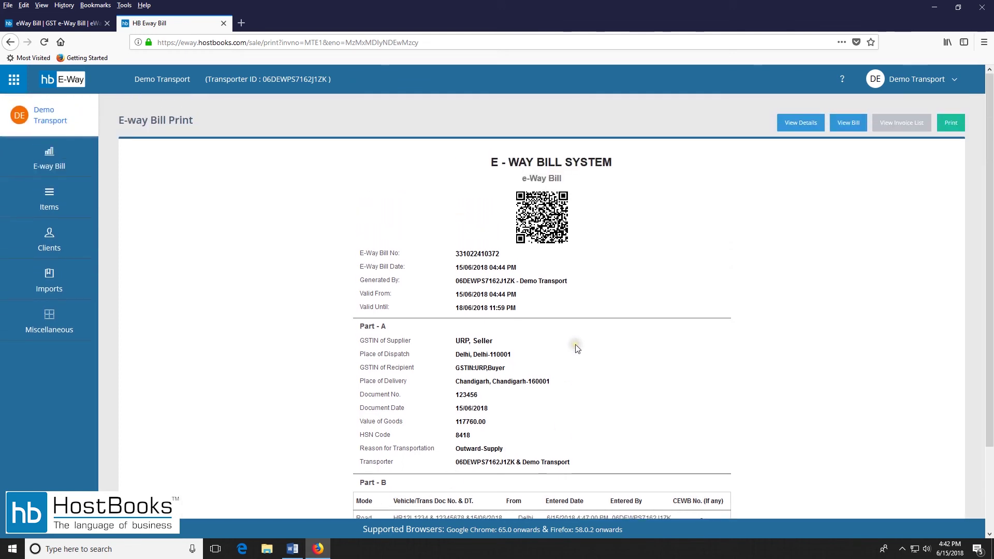
pyautogui.click(807, 124)
# Send the detailed Government e-Way Bill to print, then cancel the Windows Print dialog.
pyautogui.scroll(-2, 517, 185)
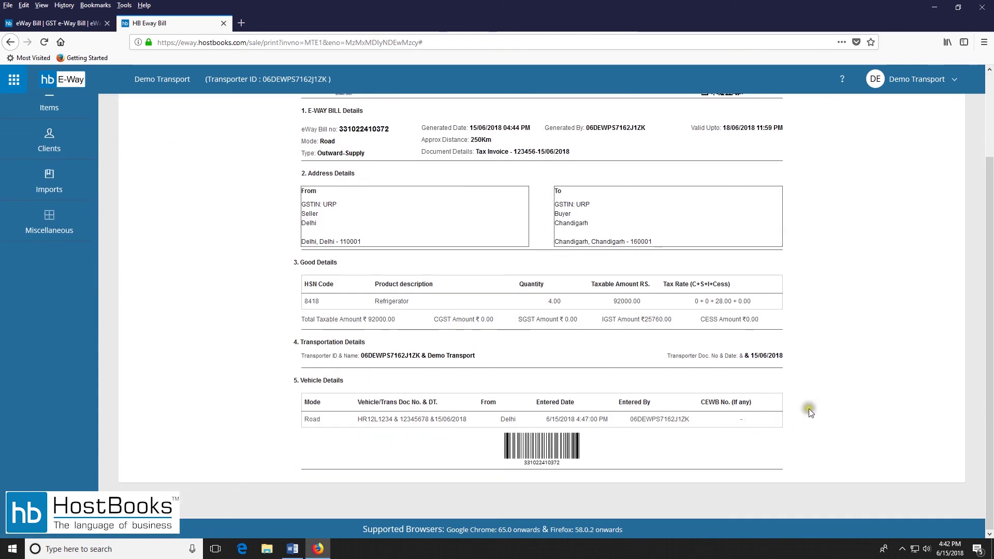
pyautogui.scroll(2, 804, 404)
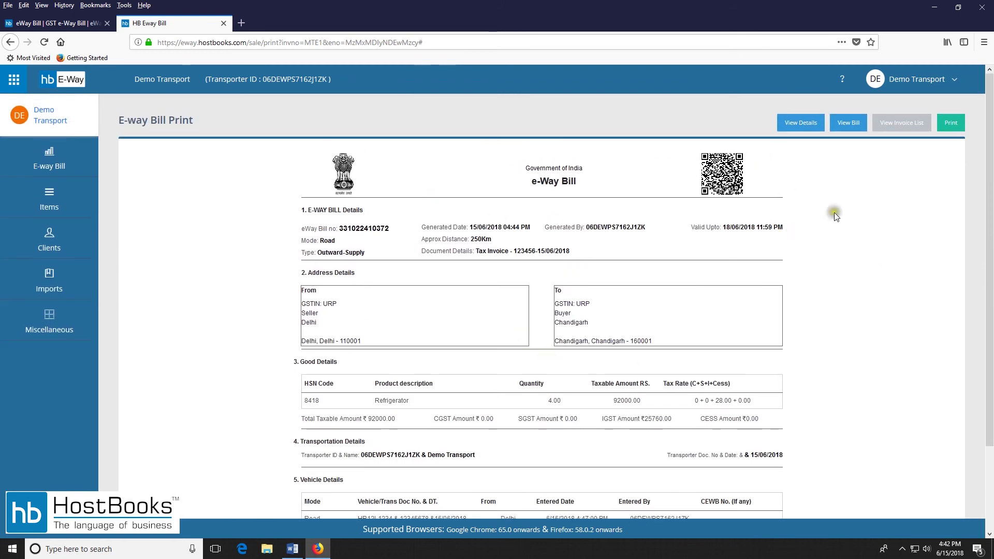
pyautogui.click(952, 123)
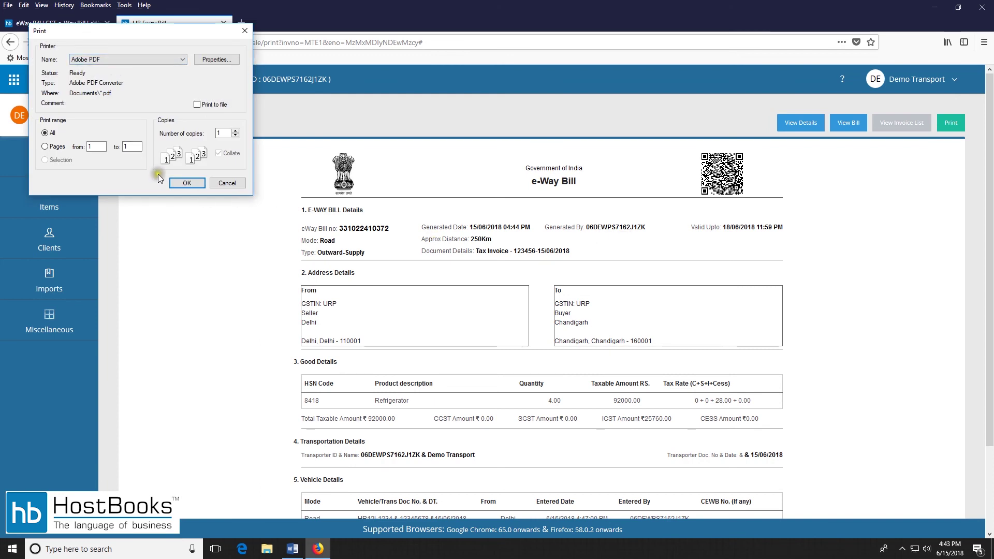
pyautogui.click(226, 183)
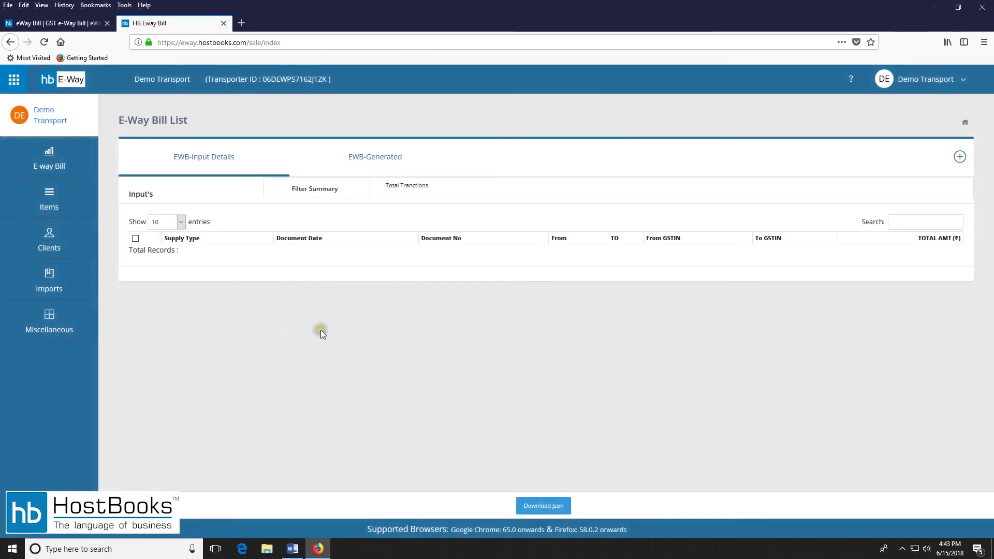
# Reopen the refrigerator bill from EWB-Generated and show its cancel and reject options.
pyautogui.click(373, 160)
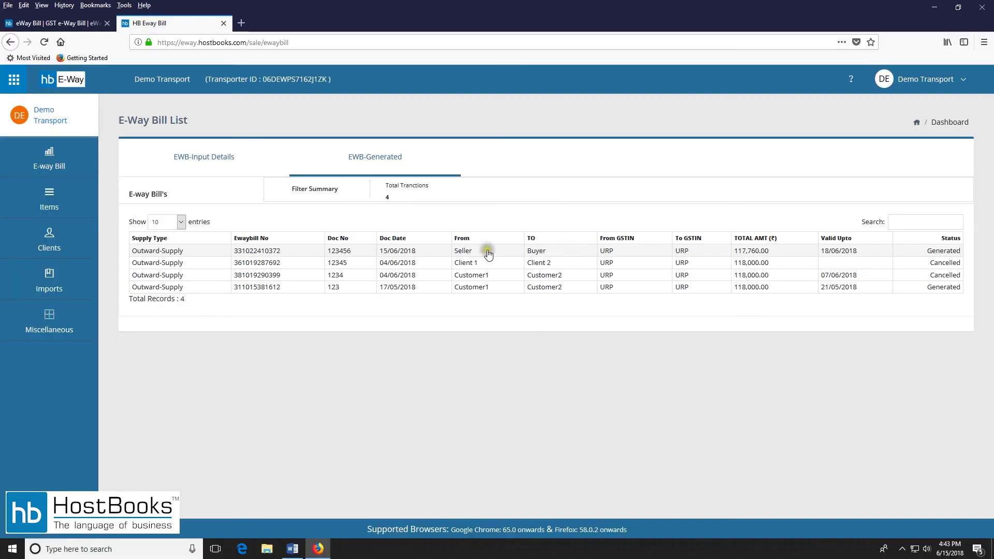
pyautogui.click(251, 252)
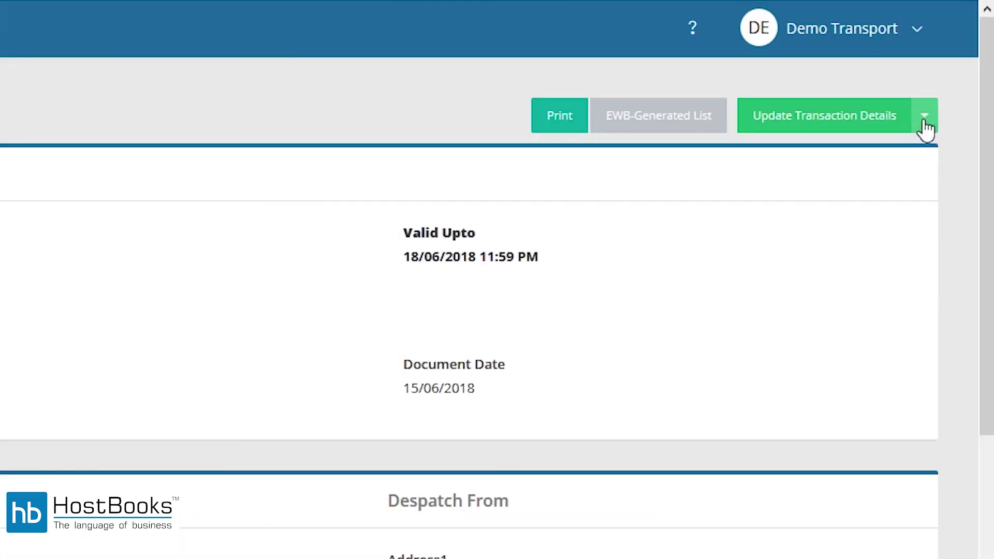
pyautogui.click(958, 124)
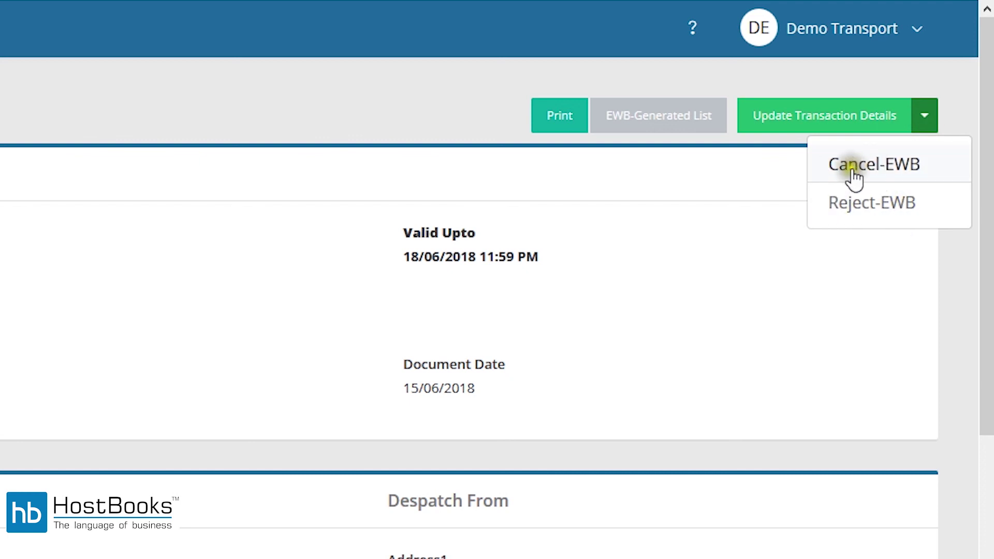
# Cancel the e-way bill through Cancel-EWB with reason 'Data Entry mistake'.
pyautogui.click(894, 169)
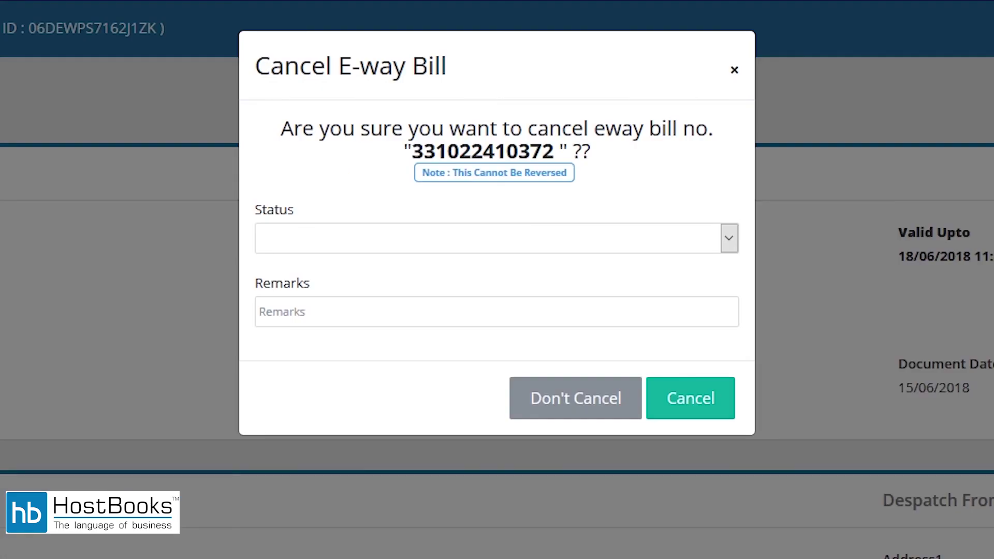
pyautogui.click(605, 239)
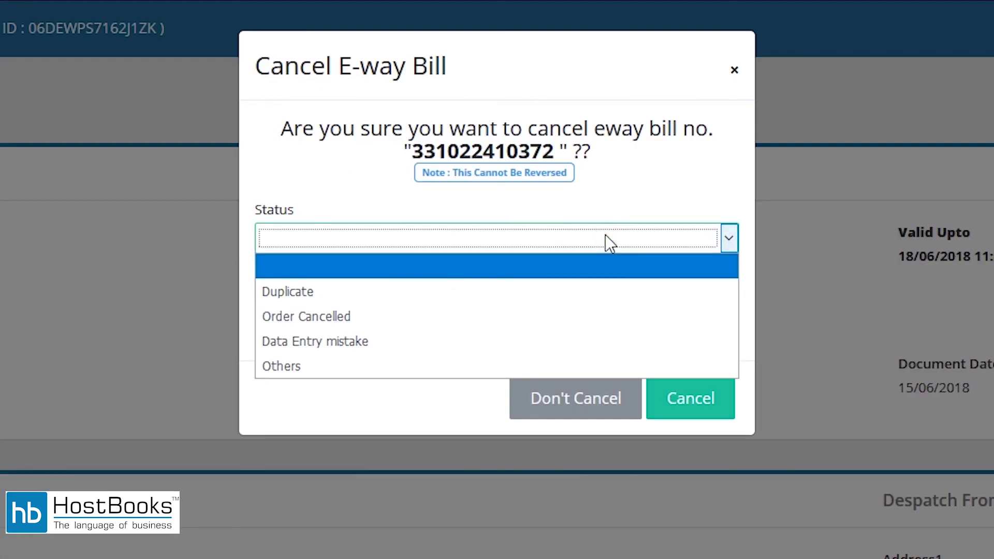
pyautogui.click(520, 352)
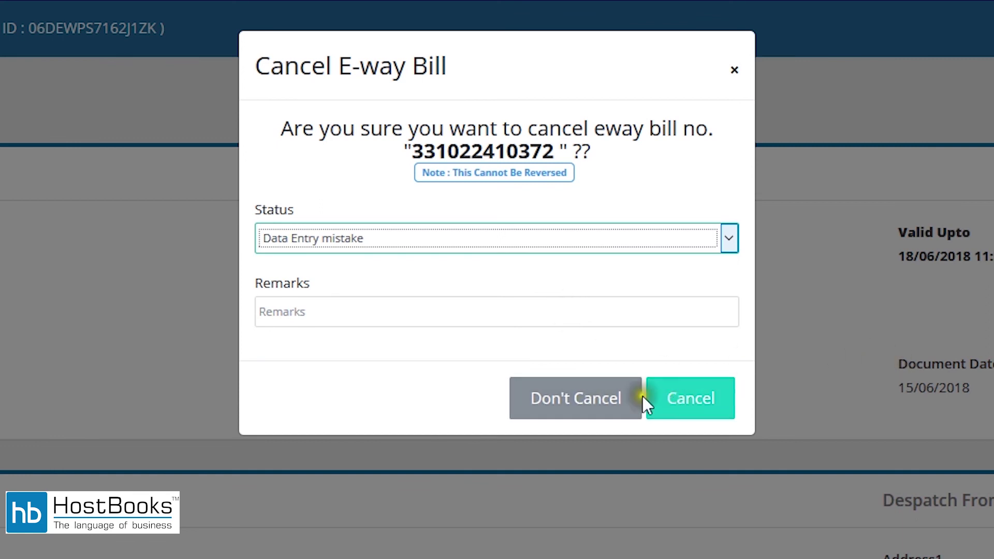
pyautogui.click(689, 399)
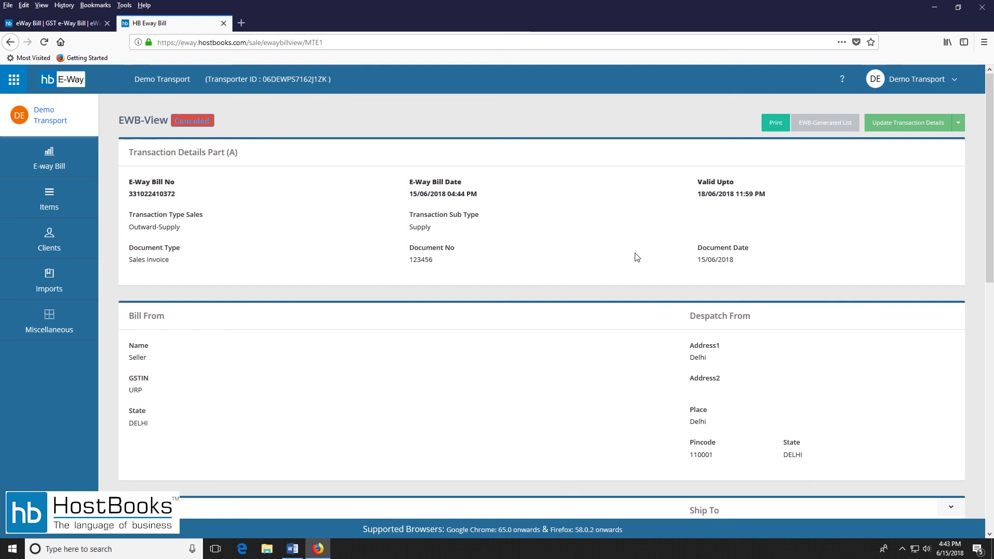
# View the cancelled bill's print page with its CANCELLED stamp, then return to the E-Way Bill List.
pyautogui.click(627, 252)
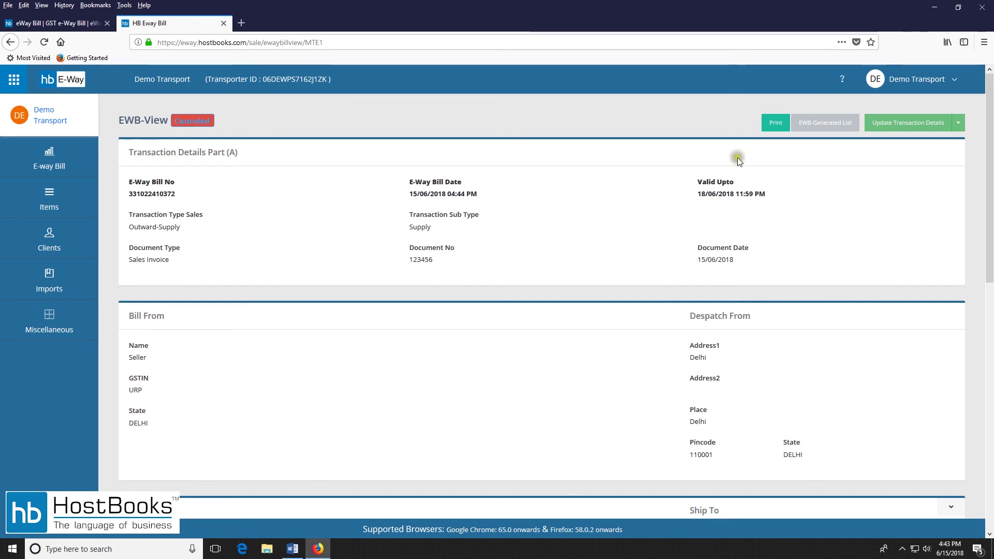
pyautogui.scroll(-7, 690, 198)
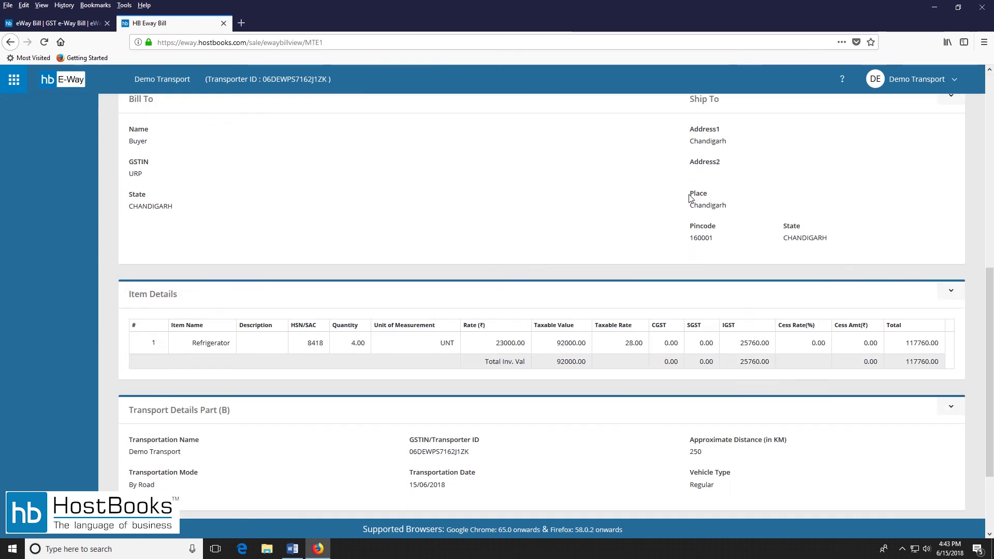
pyautogui.scroll(-2, 690, 198)
pyautogui.scroll(9, 694, 203)
pyautogui.click(711, 128)
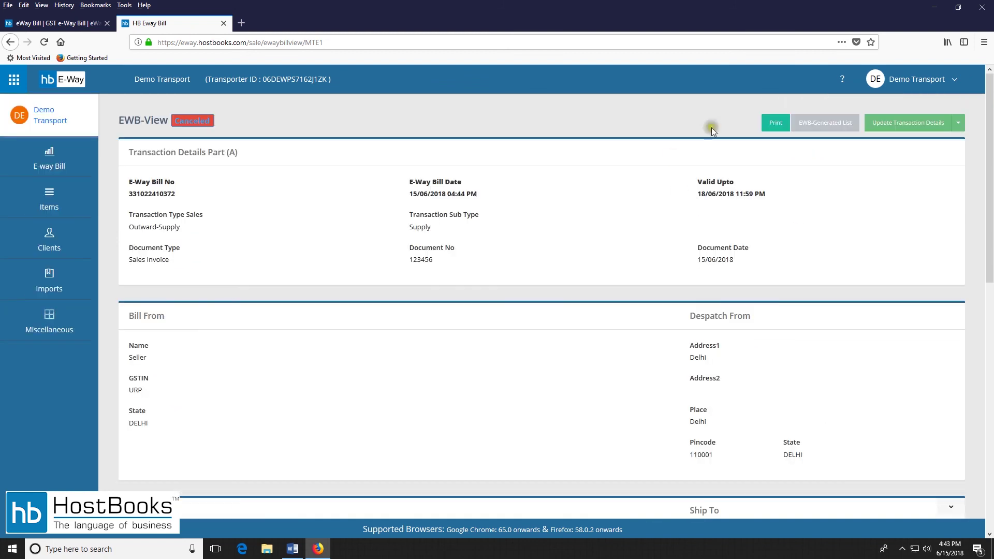
pyautogui.click(770, 124)
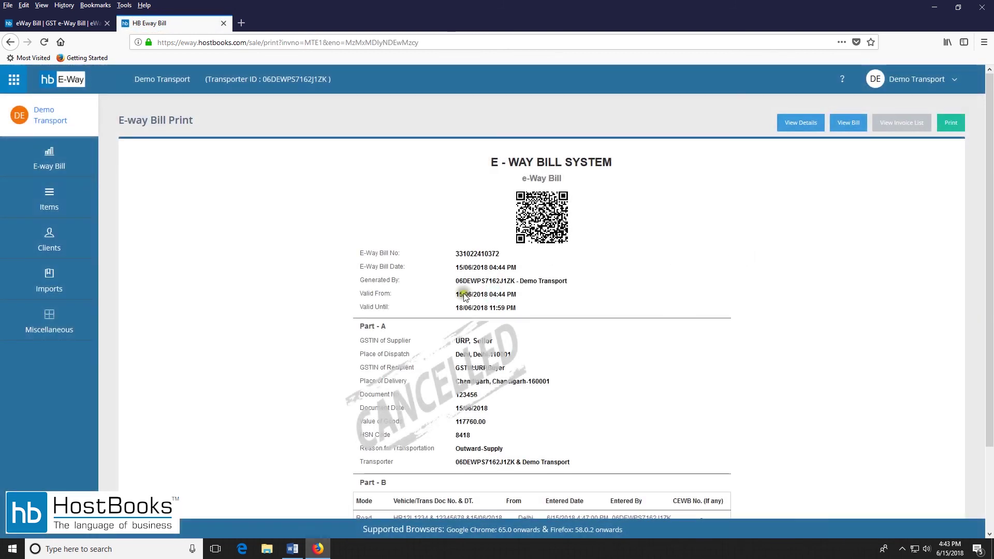
pyautogui.scroll(-2, 590, 289)
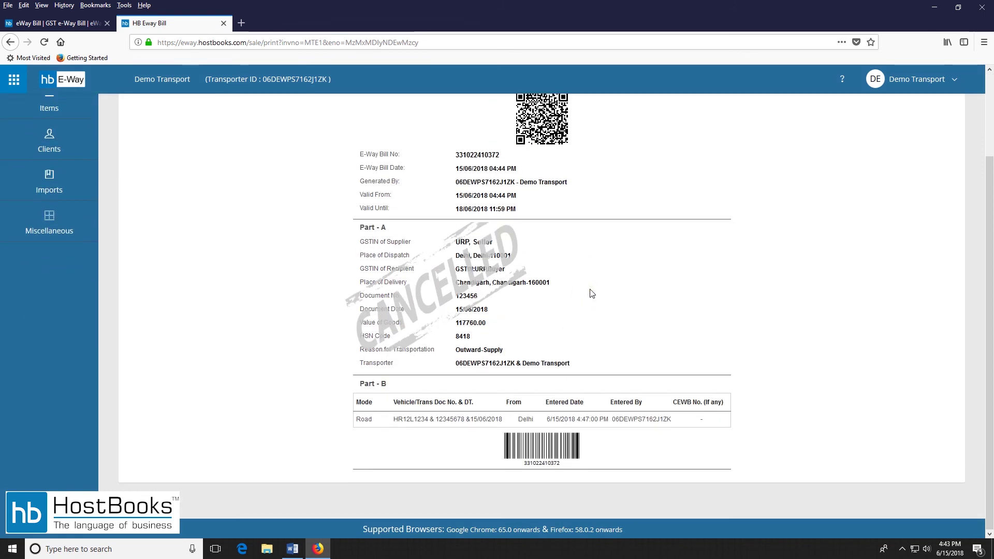
pyautogui.scroll(2, 642, 297)
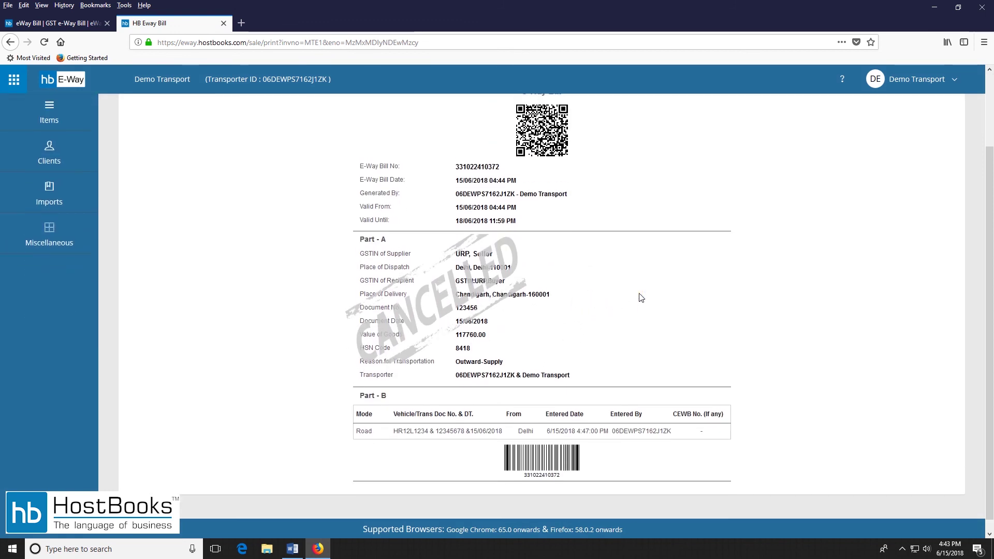
pyautogui.click(633, 295)
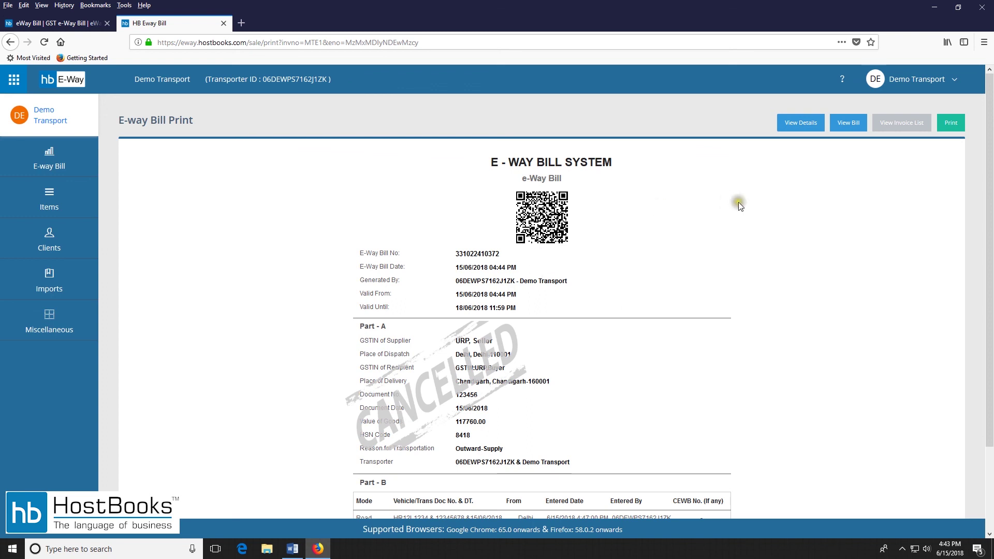
pyautogui.click(67, 173)
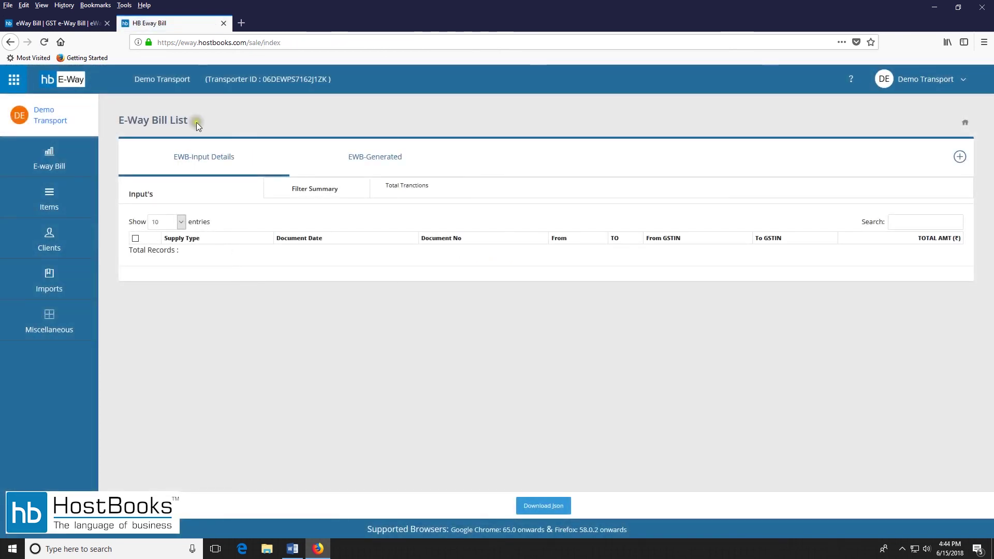
pyautogui.click(355, 162)
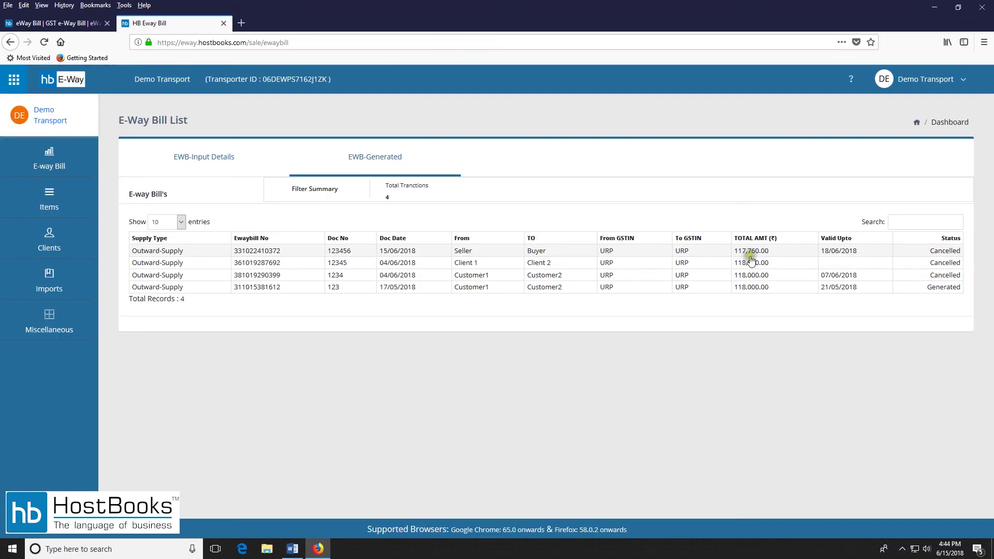
pyautogui.click(752, 260)
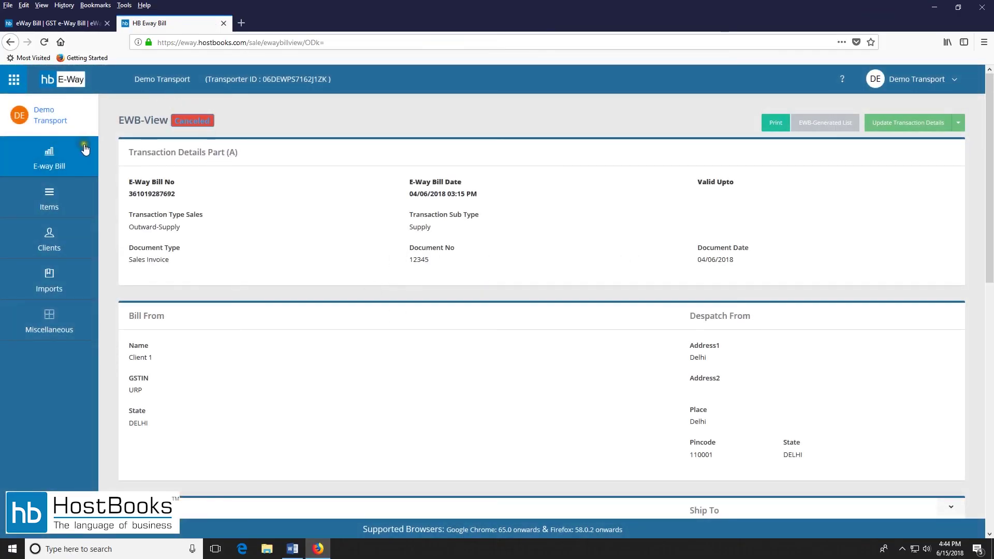
pyautogui.click(84, 148)
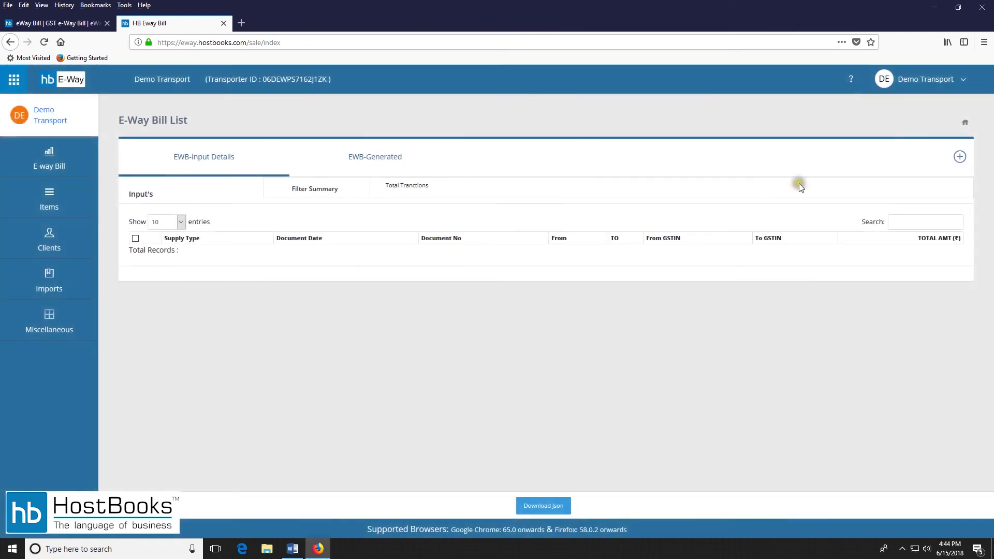